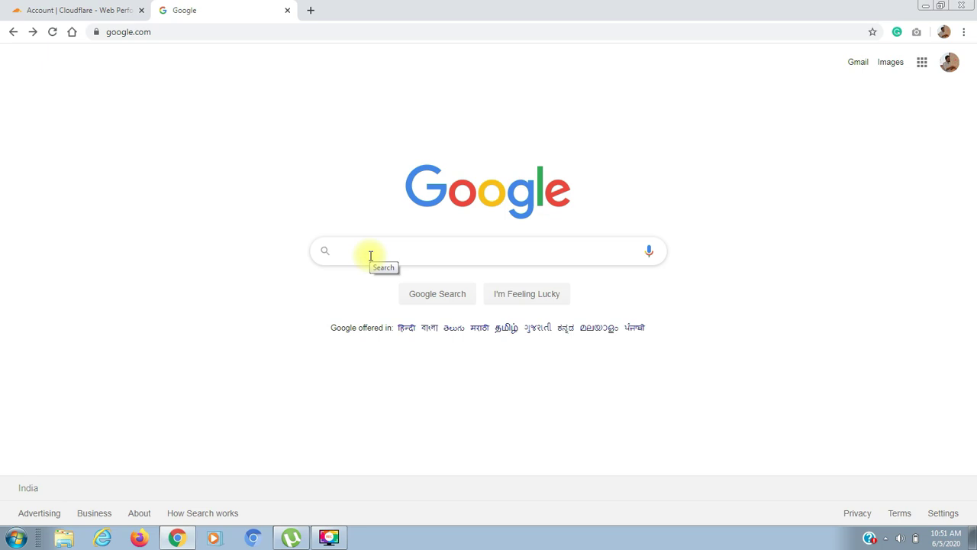
Search Google for 'google business suite' and open the G Suite free-trial signup page
text(google)
key(Down)
key(Return)
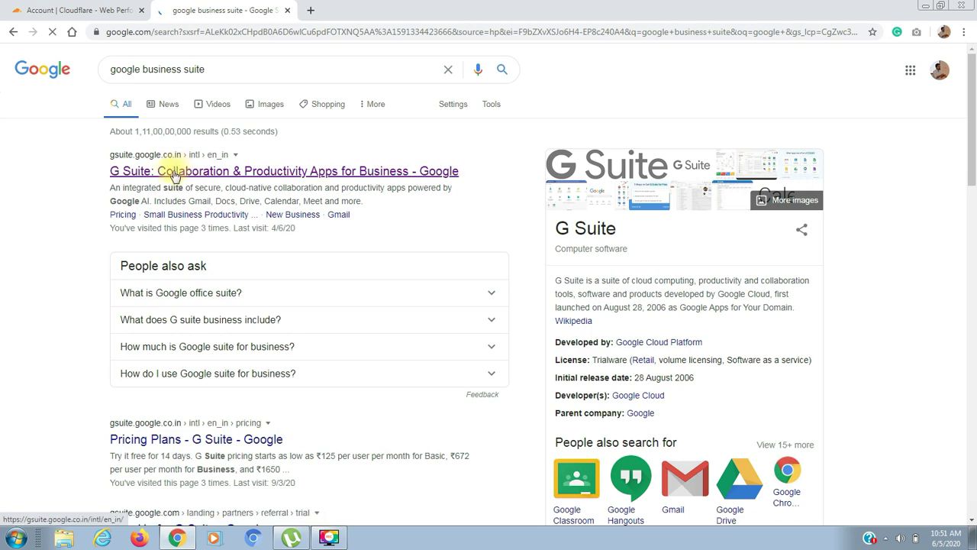
click(169, 174)
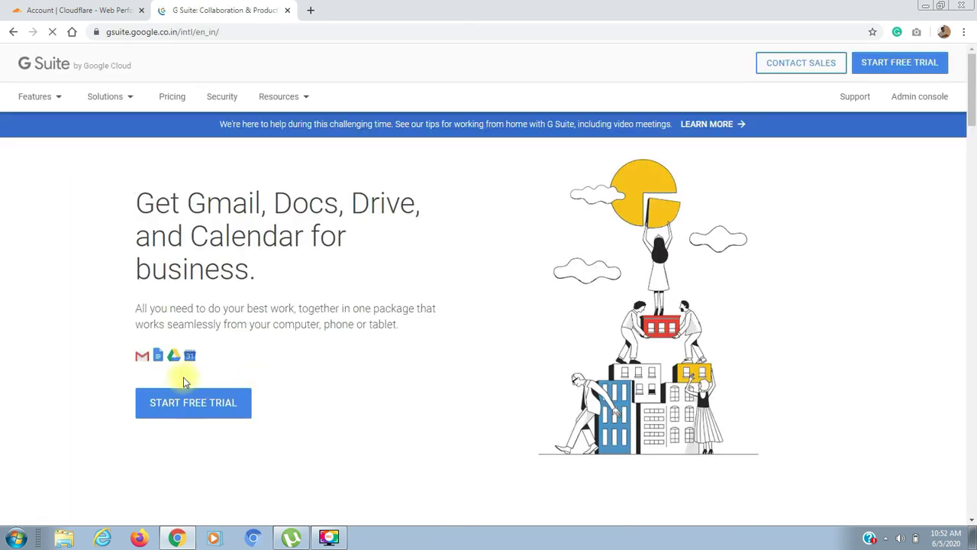
click(183, 401)
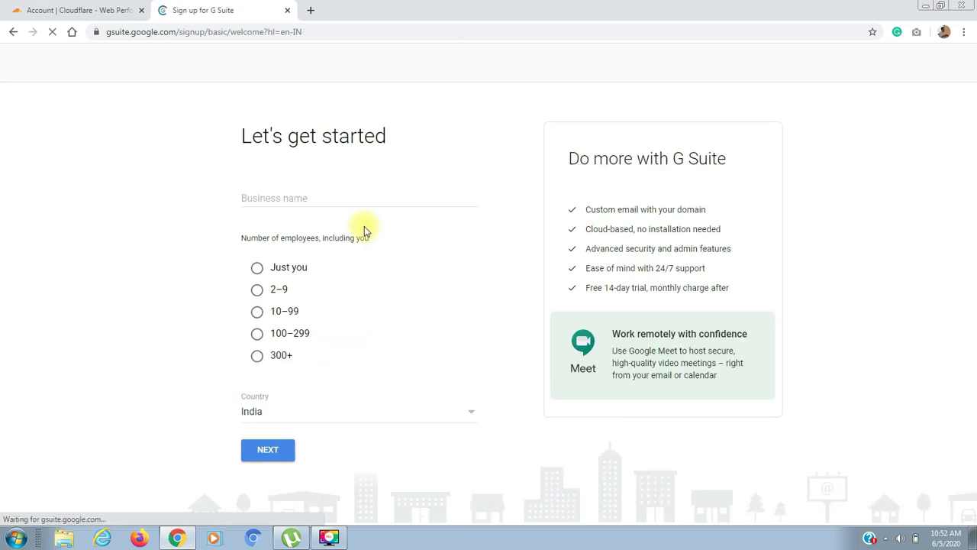
Enter business name 'Narayani School' with 'Just you' as employees in India, and continue
click(278, 199)
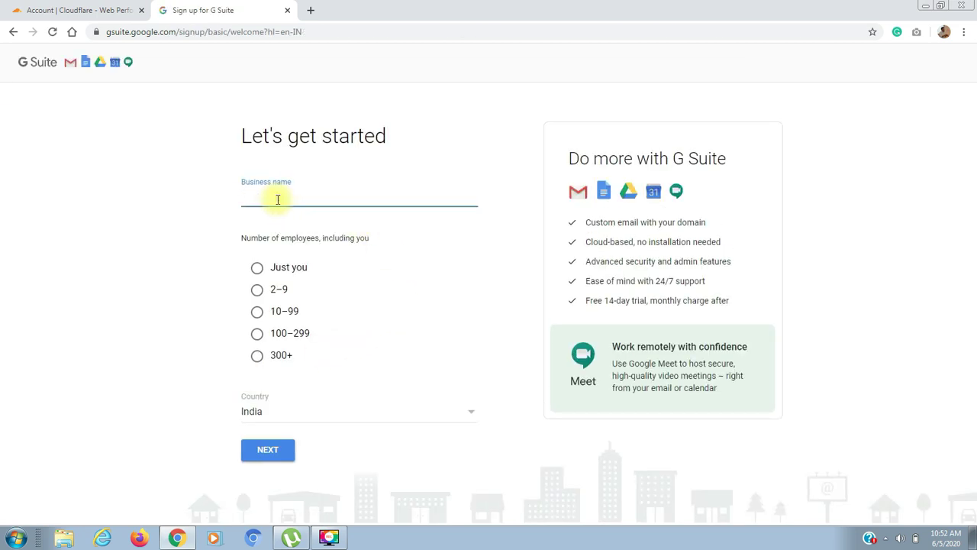
text(shuwetagk)
key(ctrl+a)
key(BackSpace)
text(Narayani School)
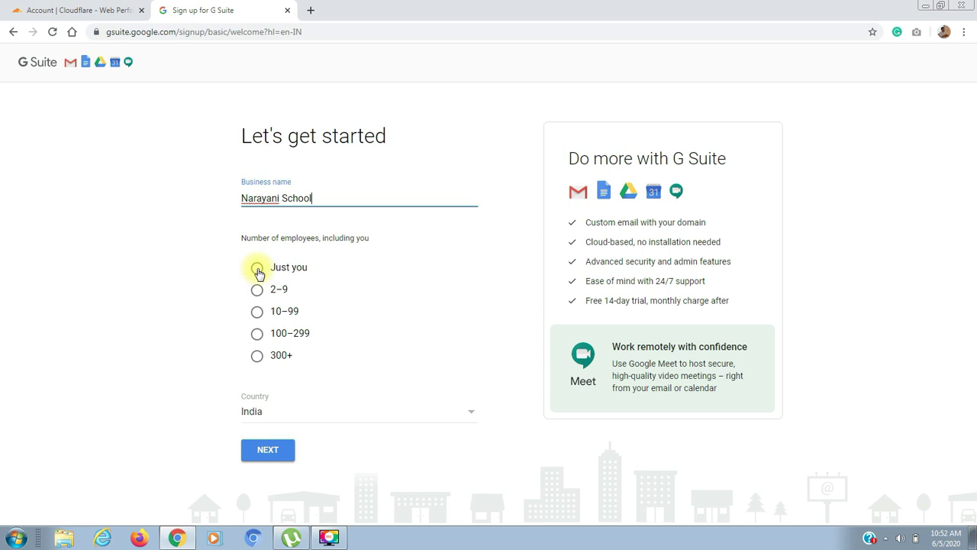
click(257, 271)
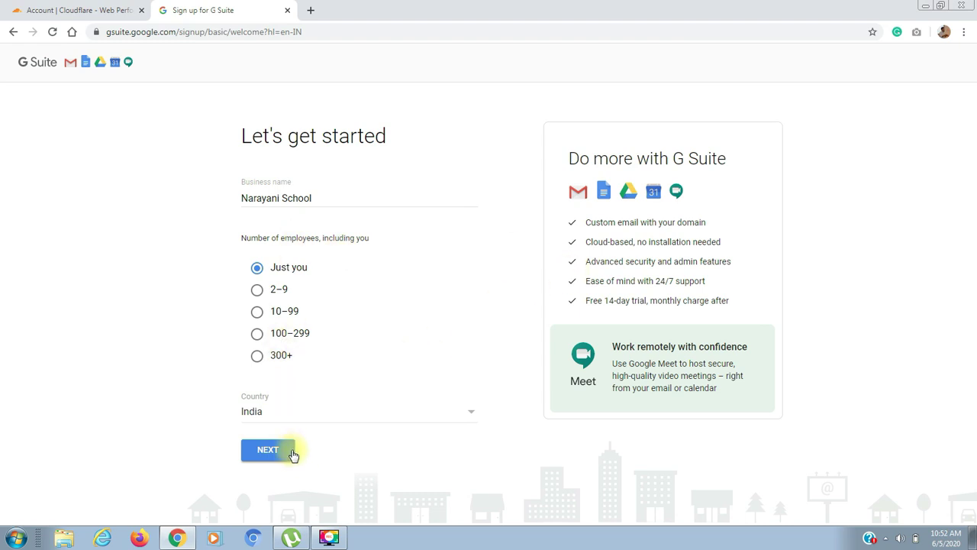
click(272, 455)
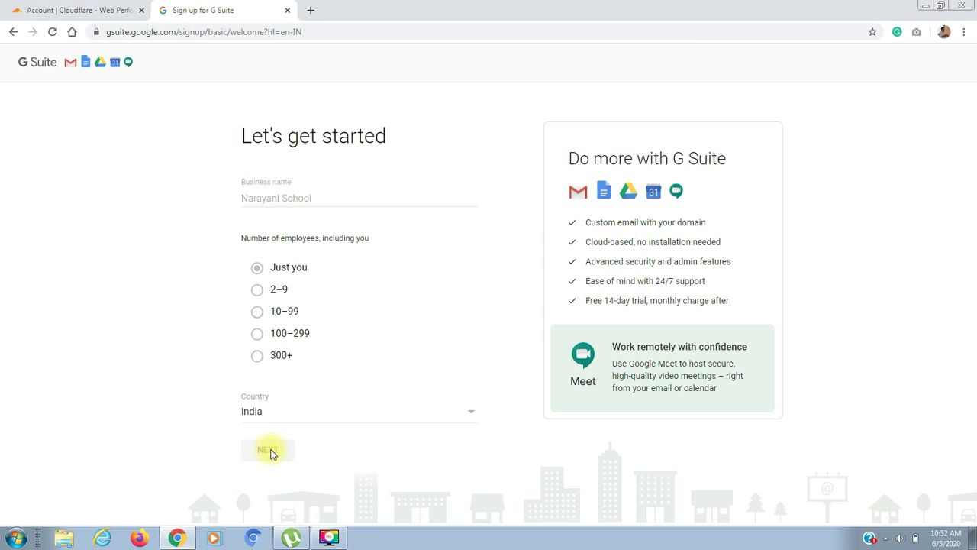
click(387, 219)
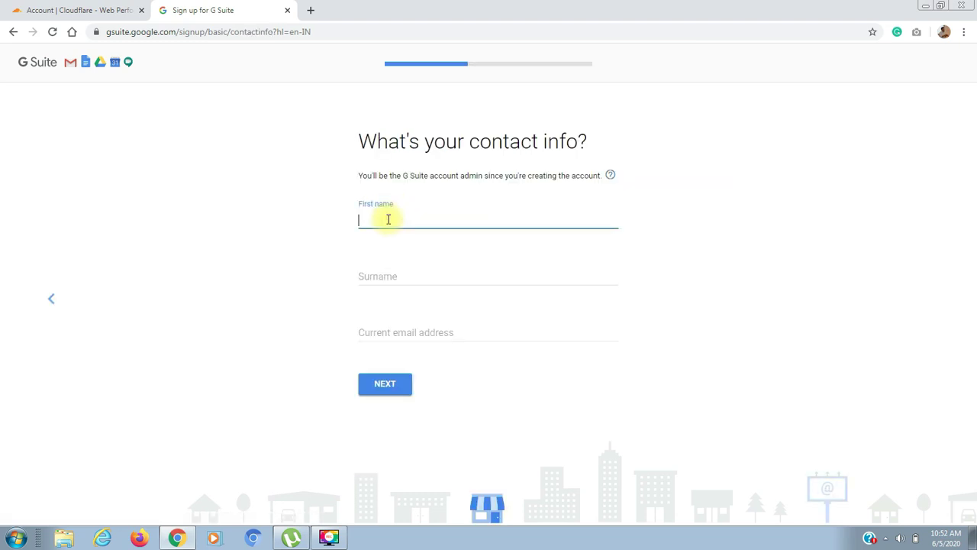
Fill in the admin's first name, surname and current e-mail address, and submit them
text(Narayani)
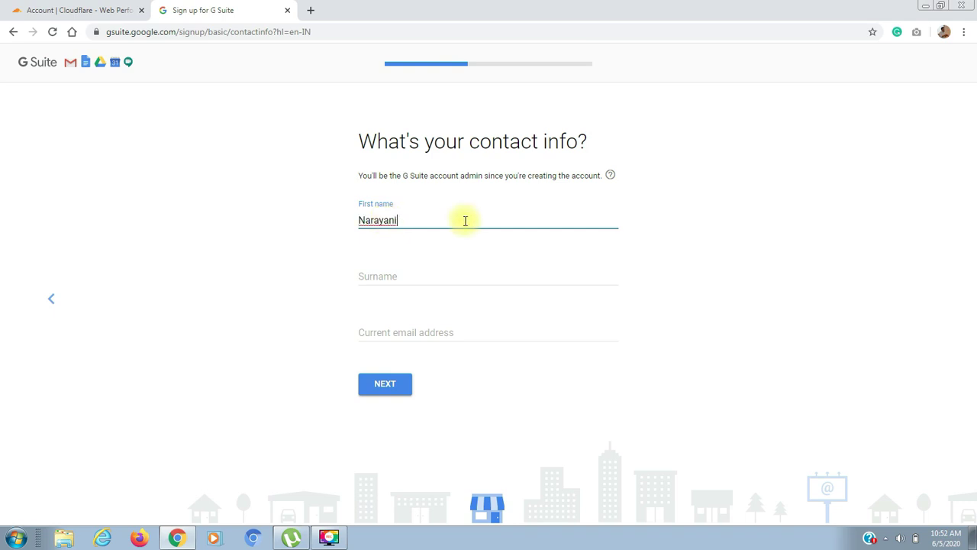
key(Tab)
text(English School)
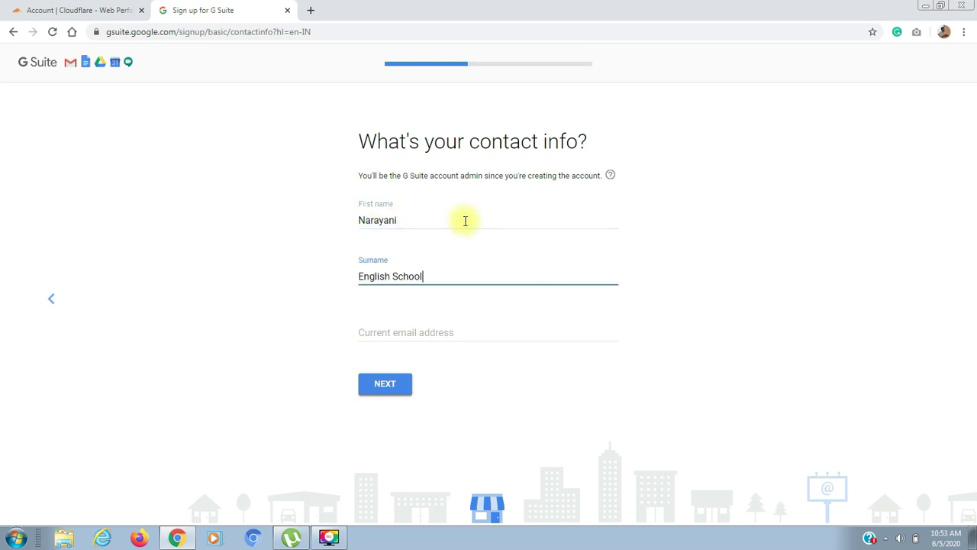
click(392, 333)
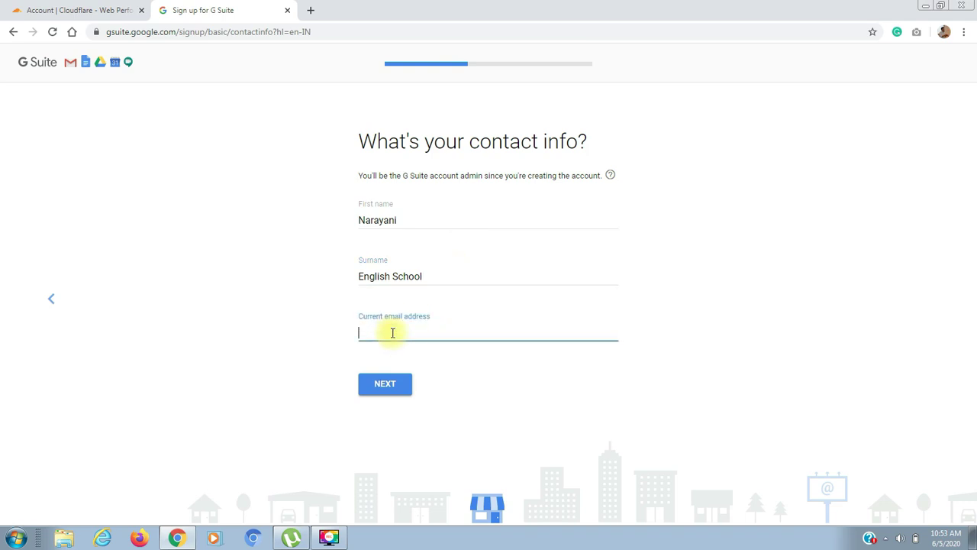
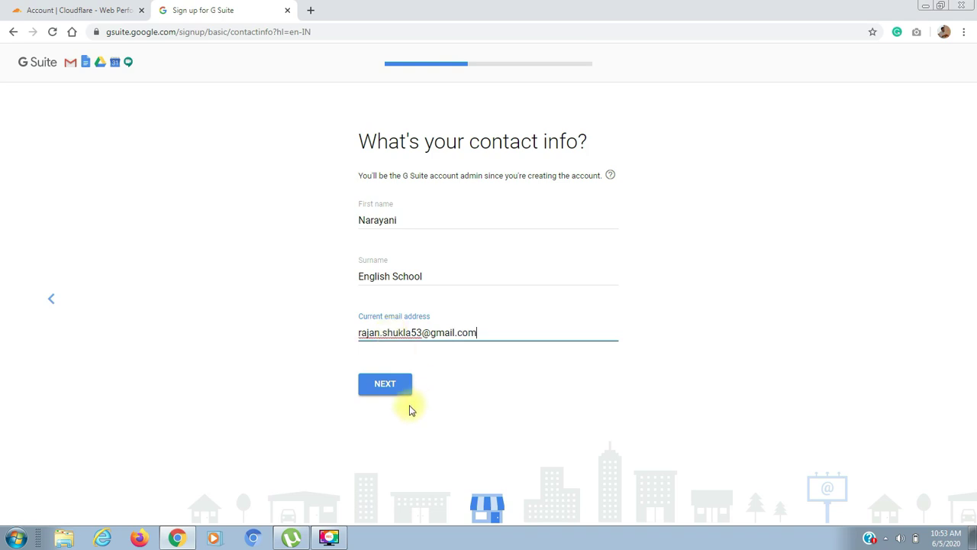
click(393, 384)
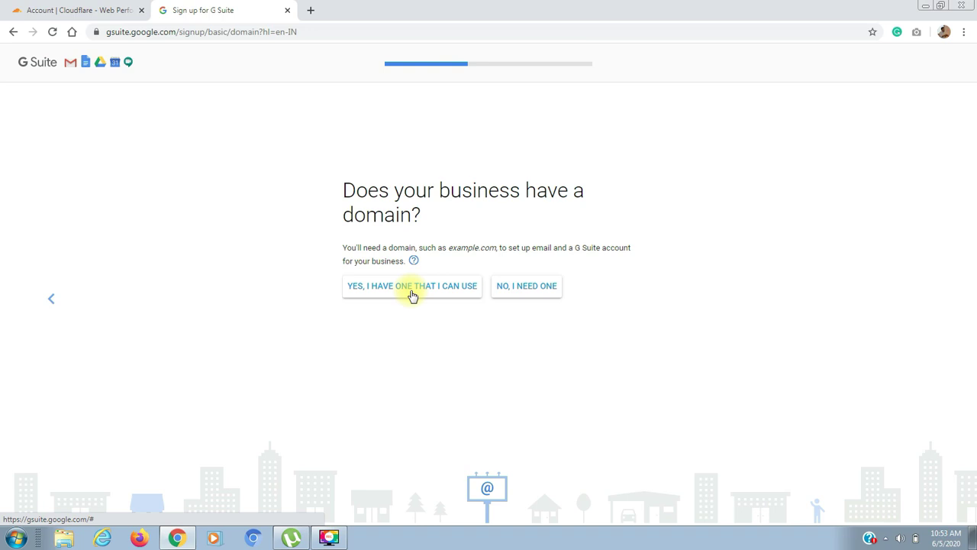
Choose the existing domain narayanienglishschool.com for the account and confirm it
click(412, 294)
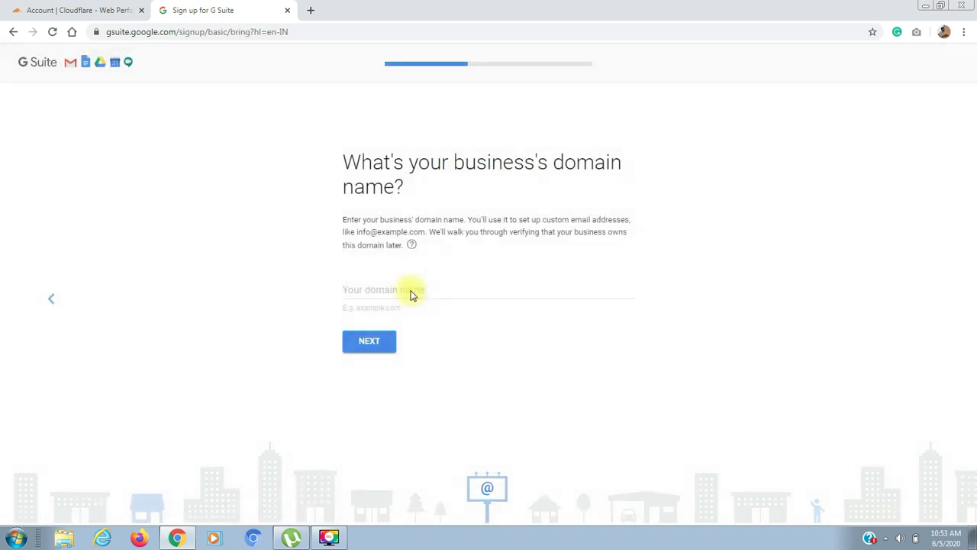
click(406, 290)
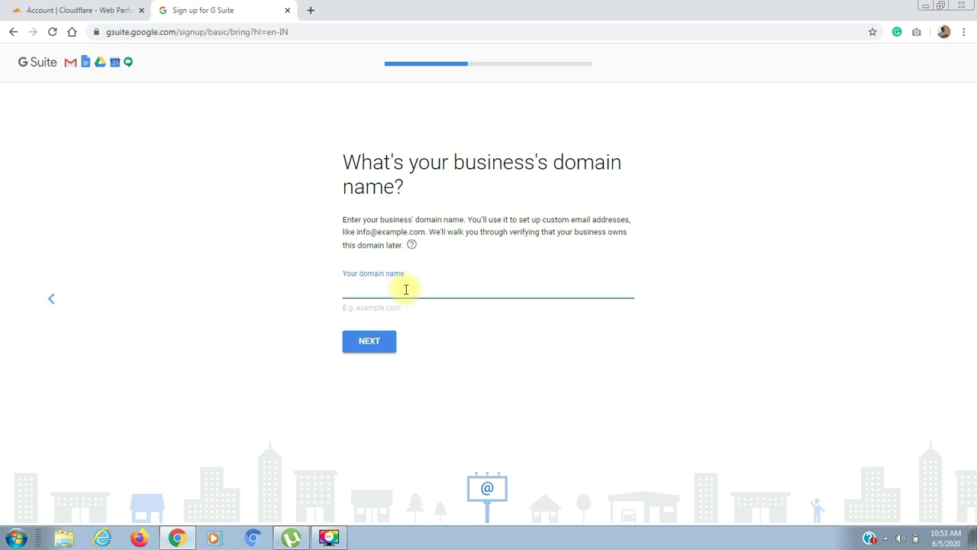
text(narayanienglishschool.com)
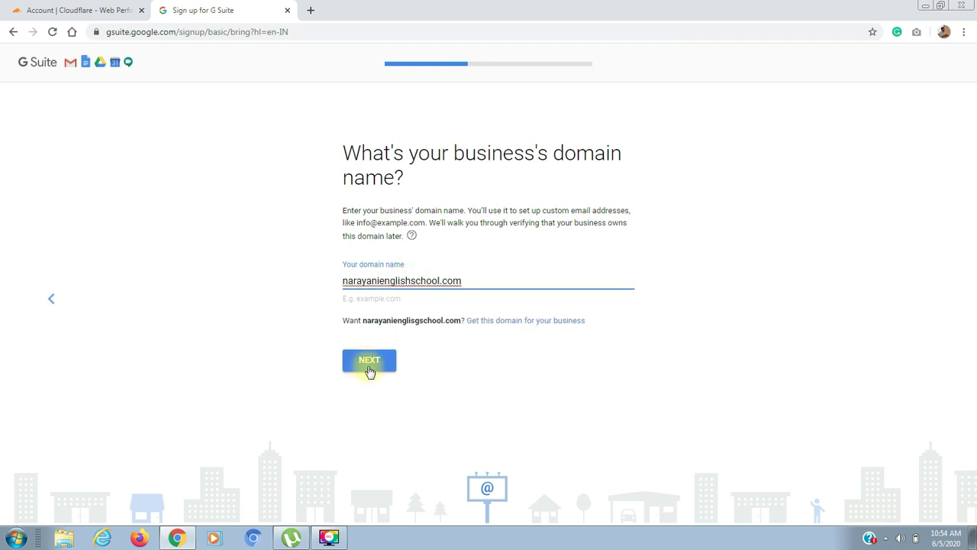
click(370, 371)
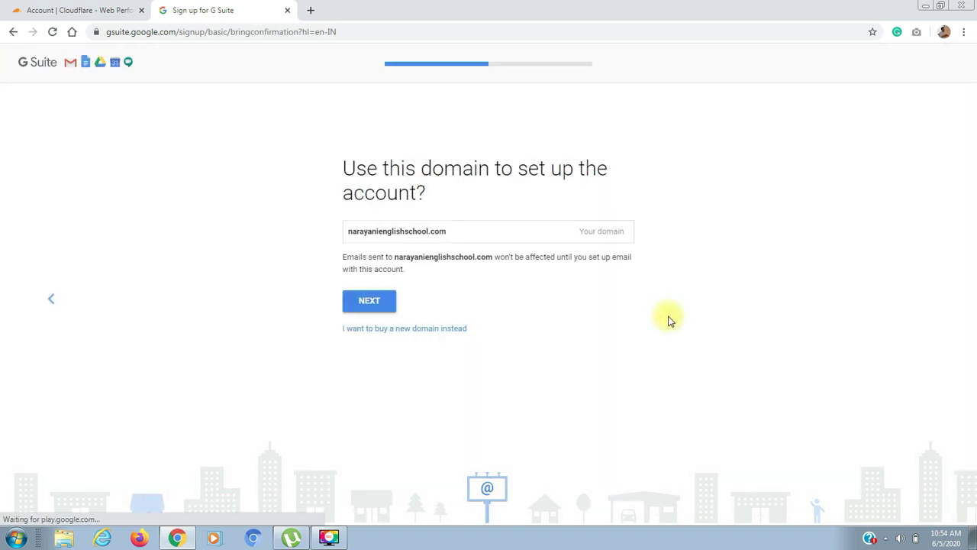
triple_click(519, 233)
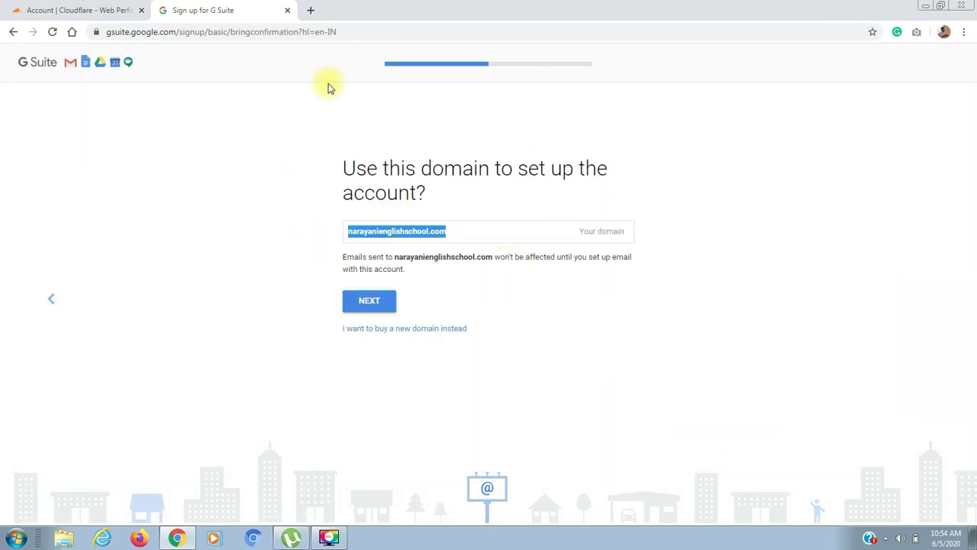
click(367, 302)
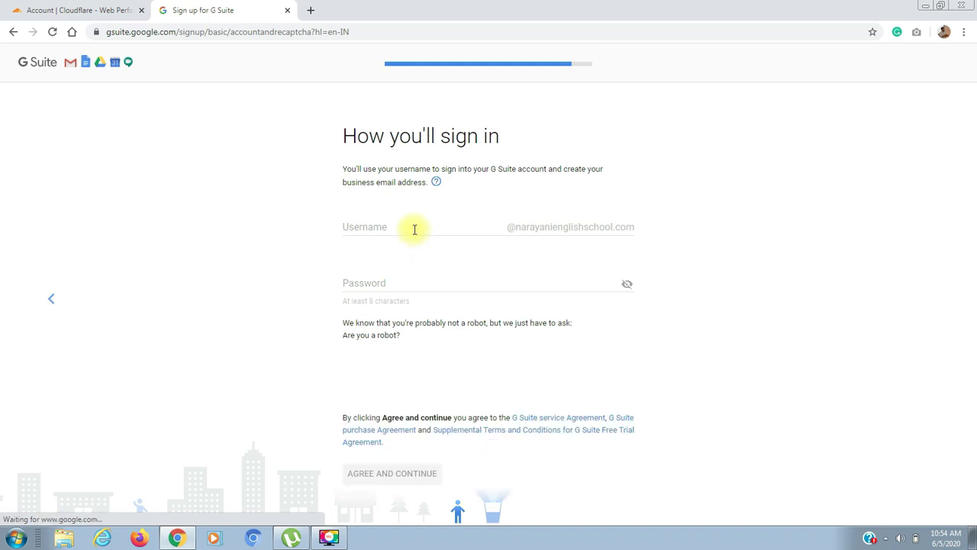
Set the admin sign-in username and password, and pass the reCAPTCHA robot check
click(414, 227)
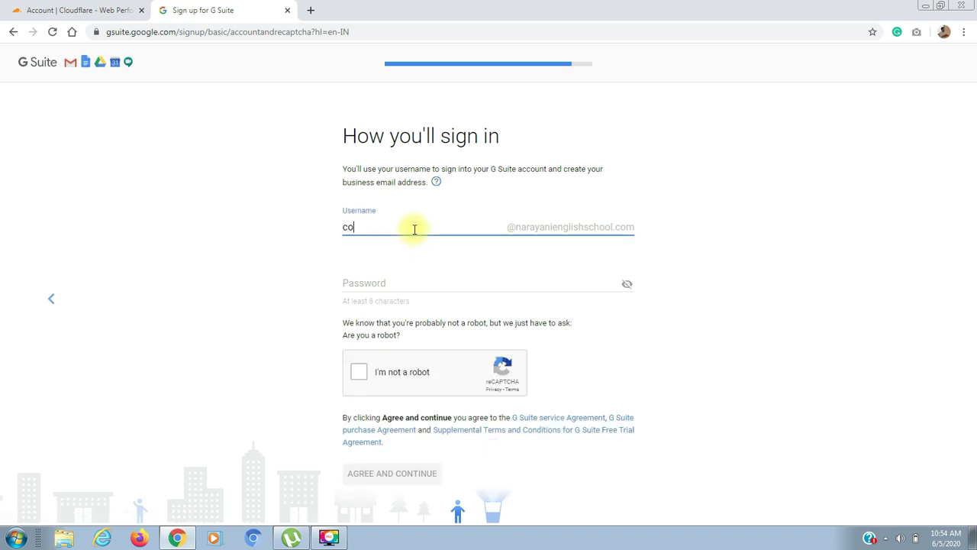
click(373, 285)
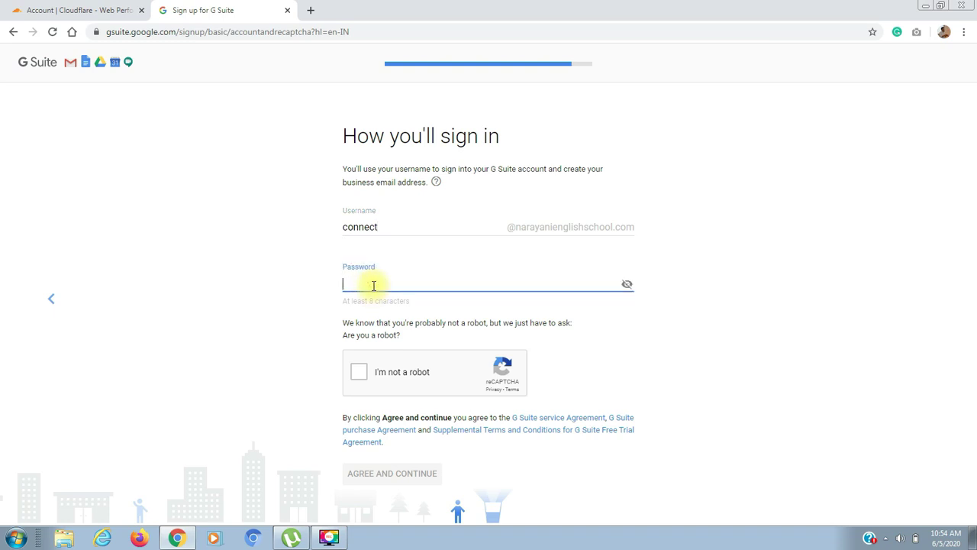
text(••••••••••••••)
click(362, 373)
click(361, 372)
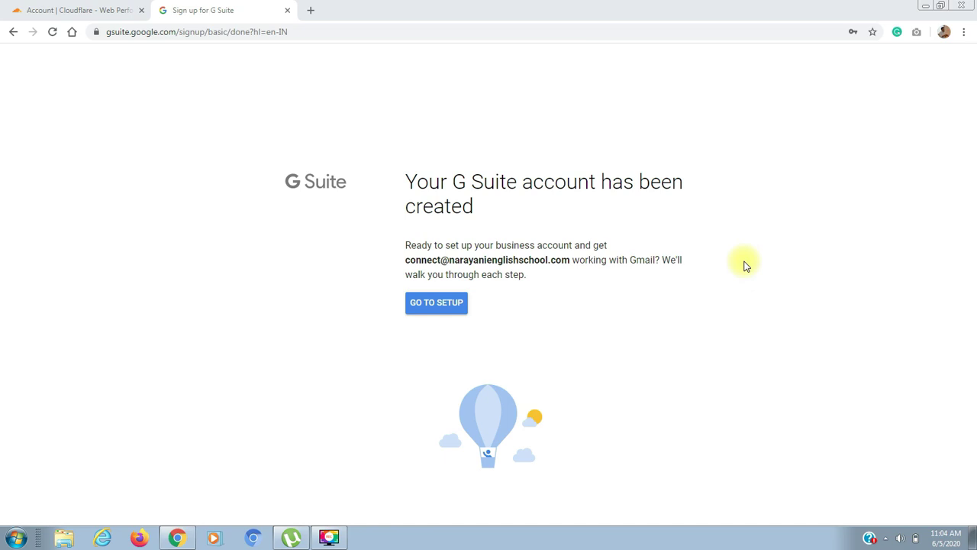
Go to setup, confirm all user addresses are added with only the admin listed, and continue
triple_click(475, 258)
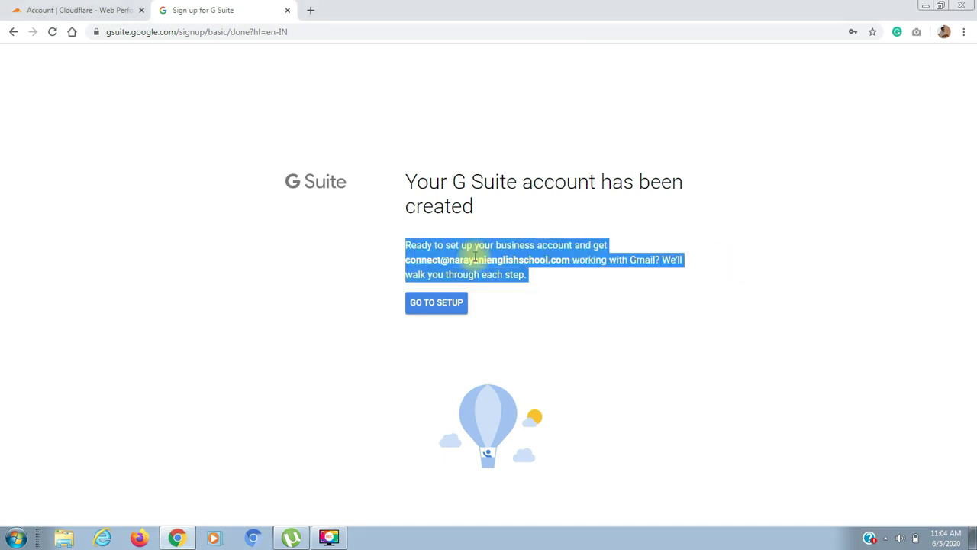
click(439, 305)
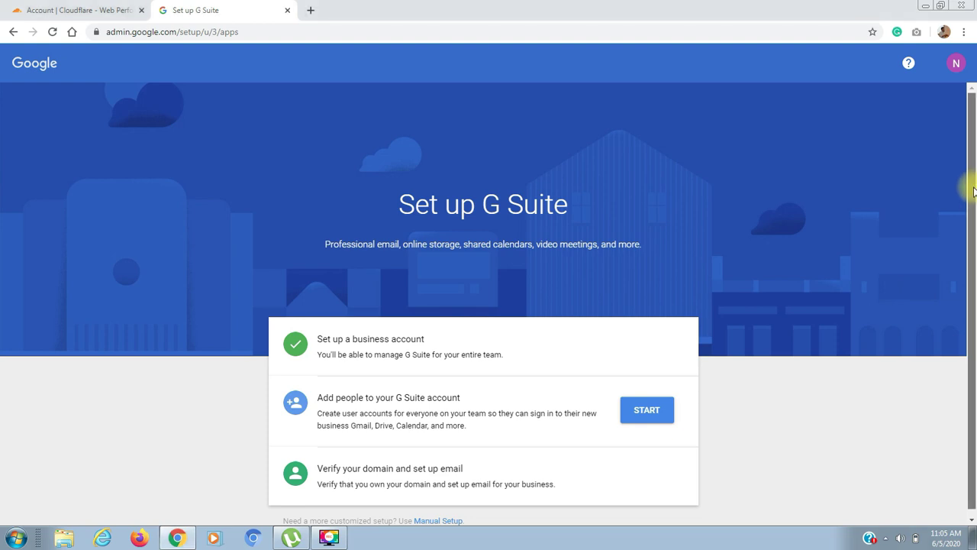
drag(974, 191, 975, 235)
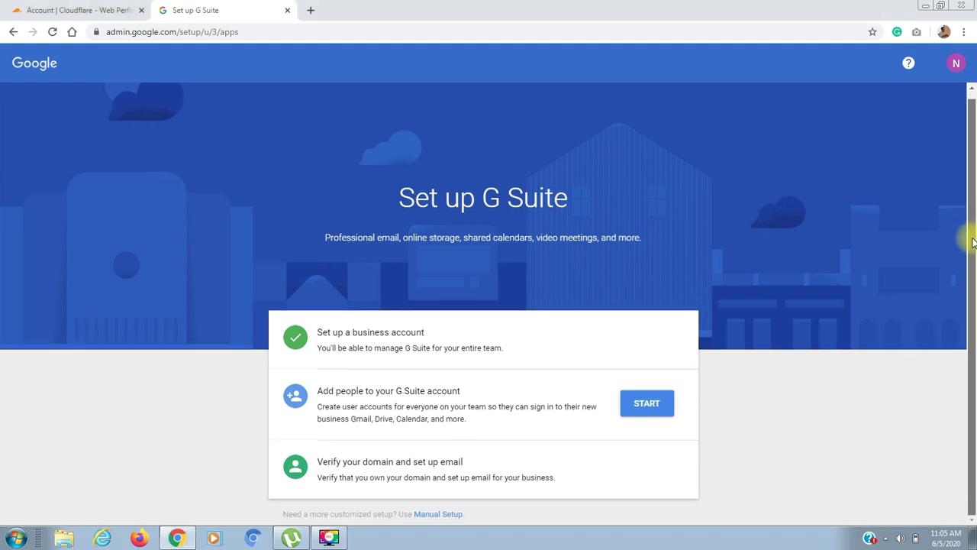
click(645, 402)
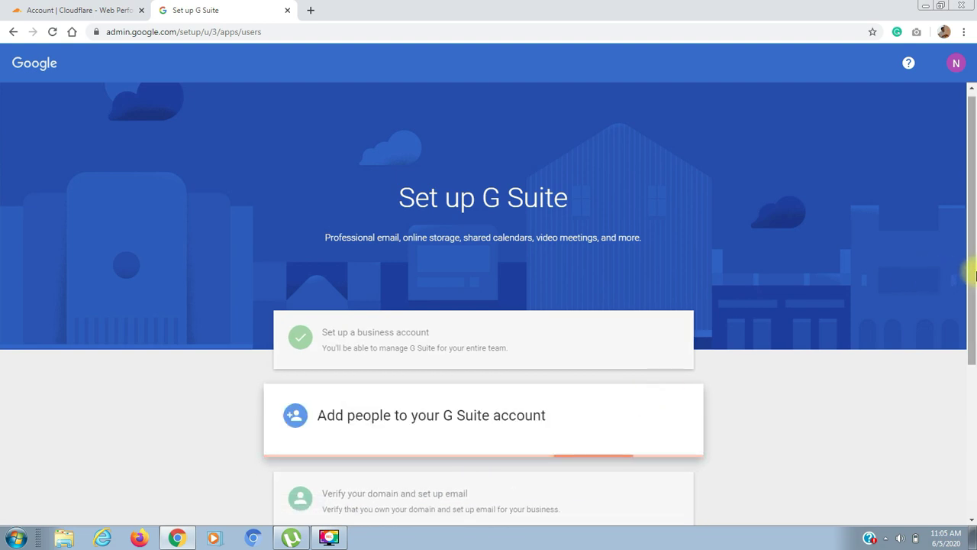
drag(973, 327, 973, 415)
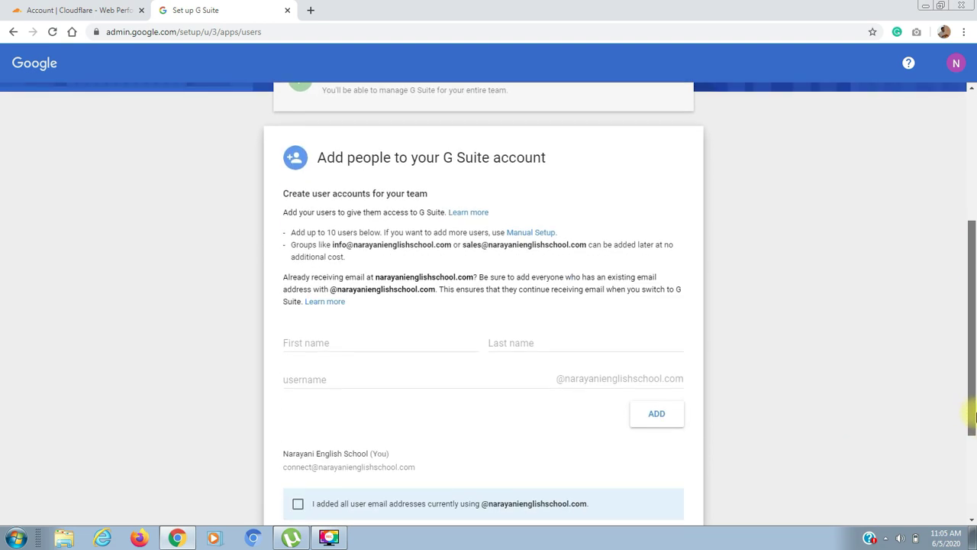
click(345, 349)
triple_click(349, 305)
scroll(975, 430, up, 1)
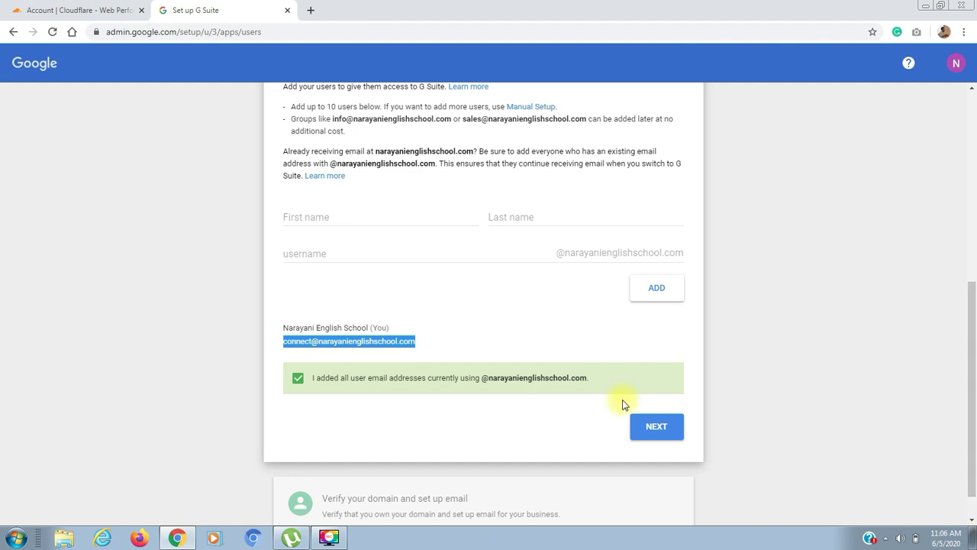
click(658, 426)
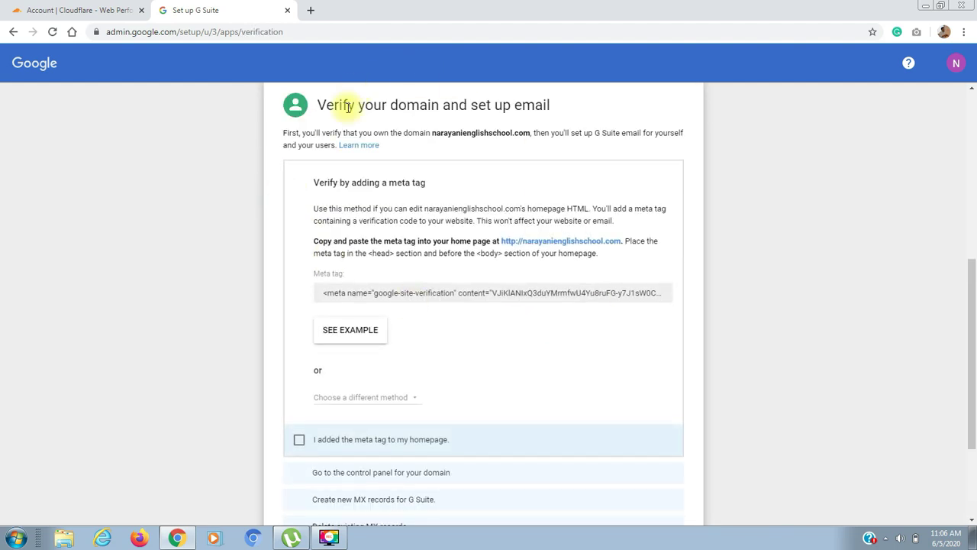
Switch verification to a TXT domain host record and tick the logged-in and control-panel steps
click(352, 398)
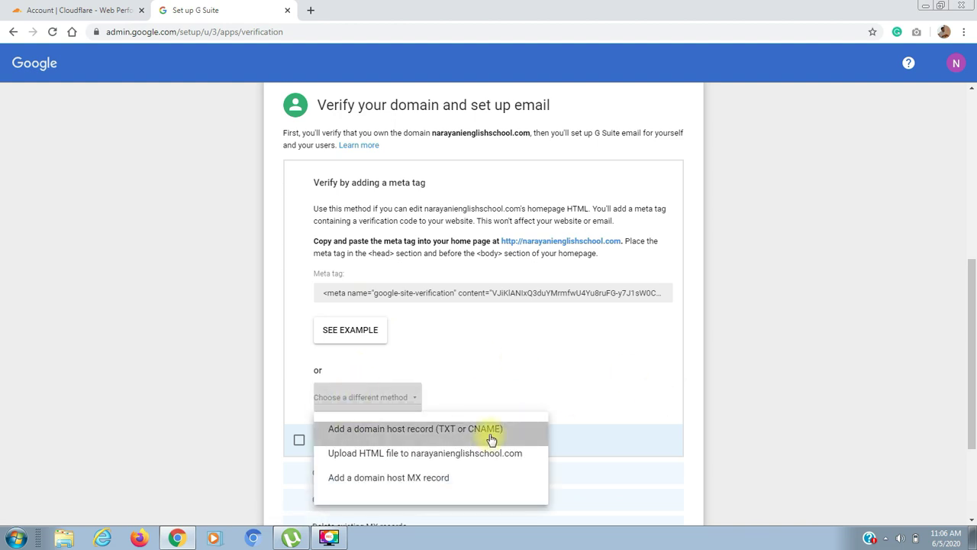
drag(486, 429, 440, 432)
click(441, 430)
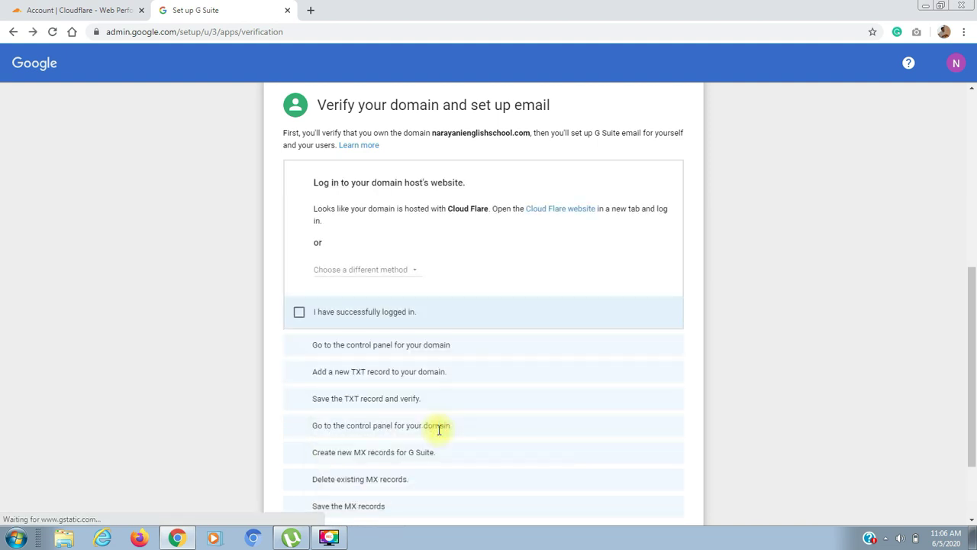
click(377, 272)
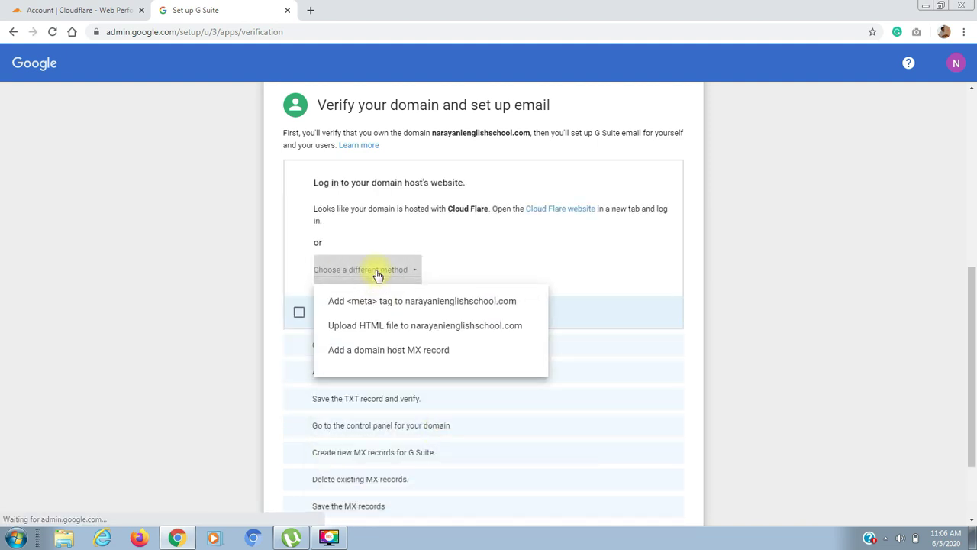
click(299, 312)
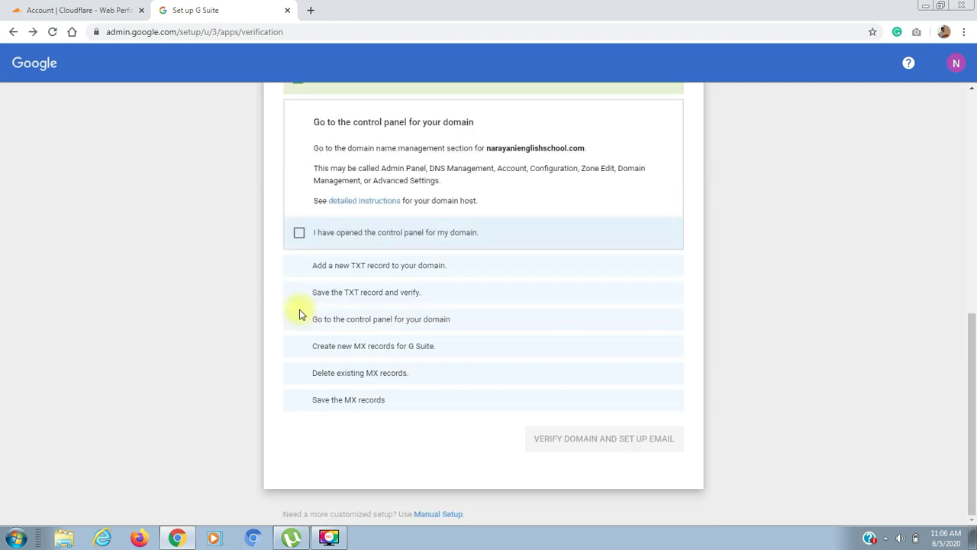
click(301, 237)
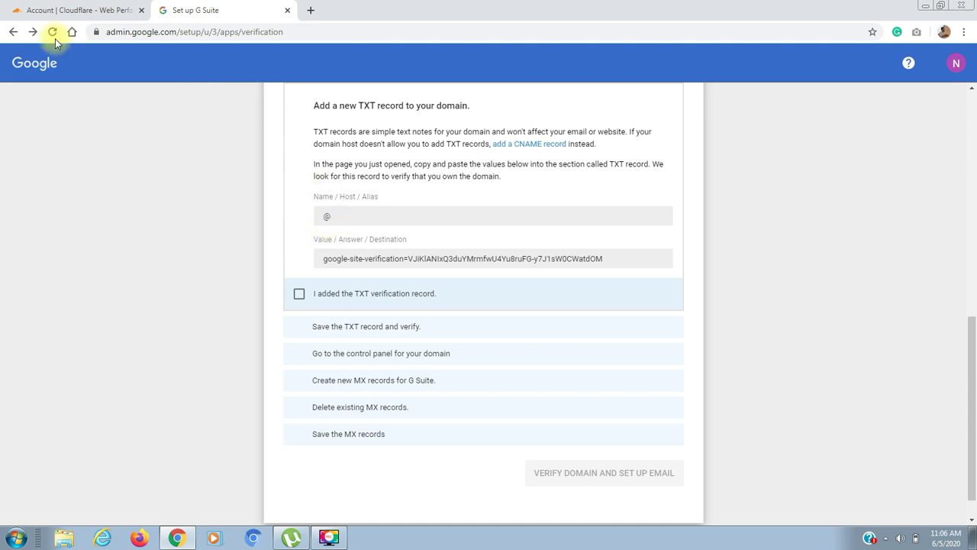
click(51, 14)
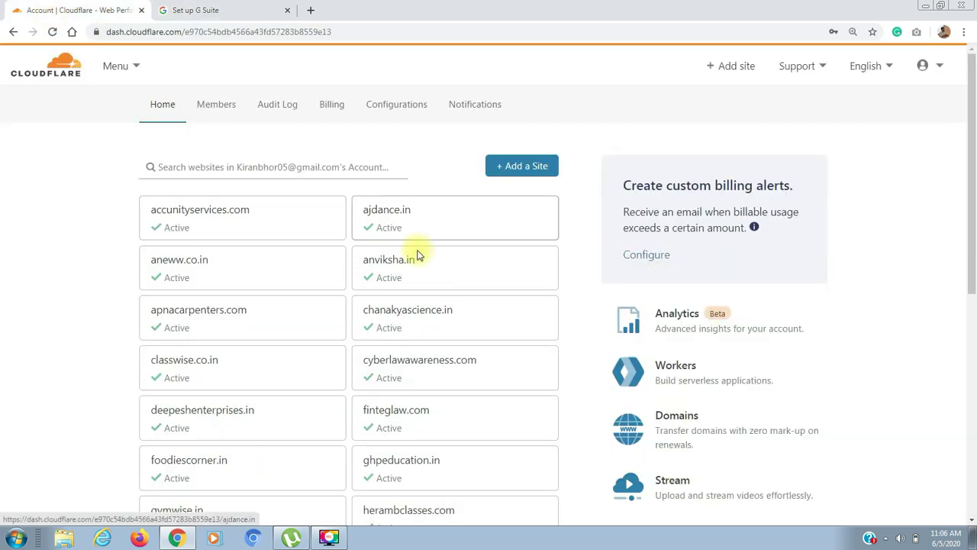
Open the narayanienglishschool.com site's DNS records in Cloudflare, then go back to G Suite
scroll(974, 170, down, 3)
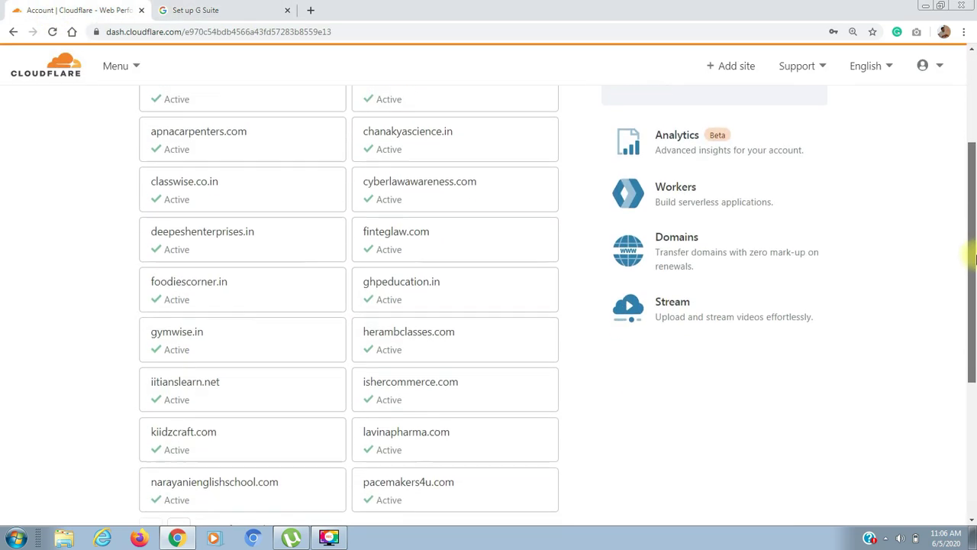
click(218, 477)
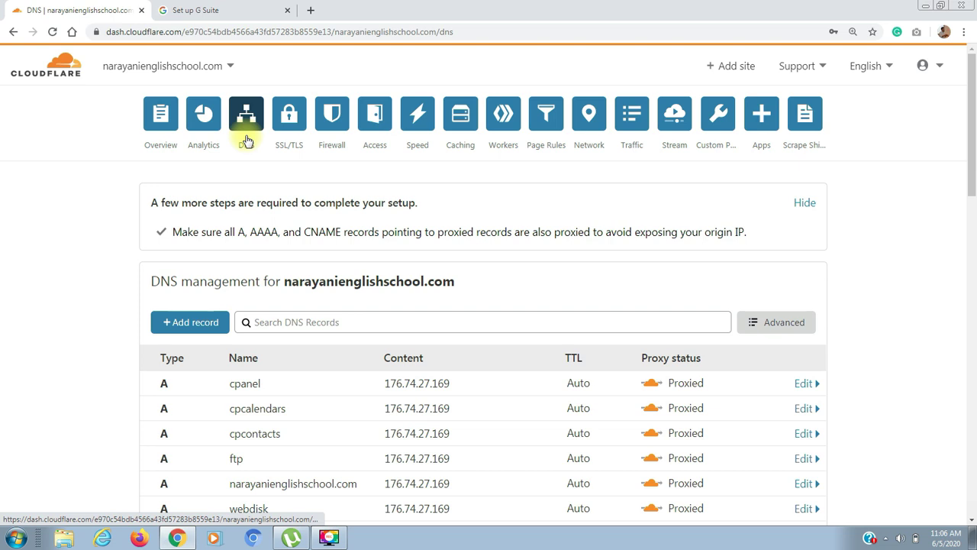
click(208, 11)
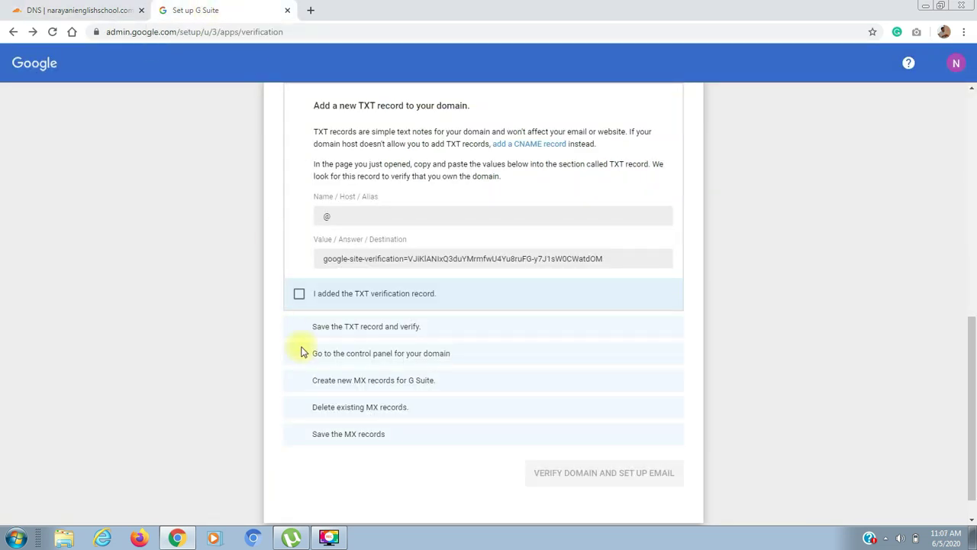
Copy the google-site-verification TXT value from the G Suite verification page
click(350, 259)
key(ctrl+c)
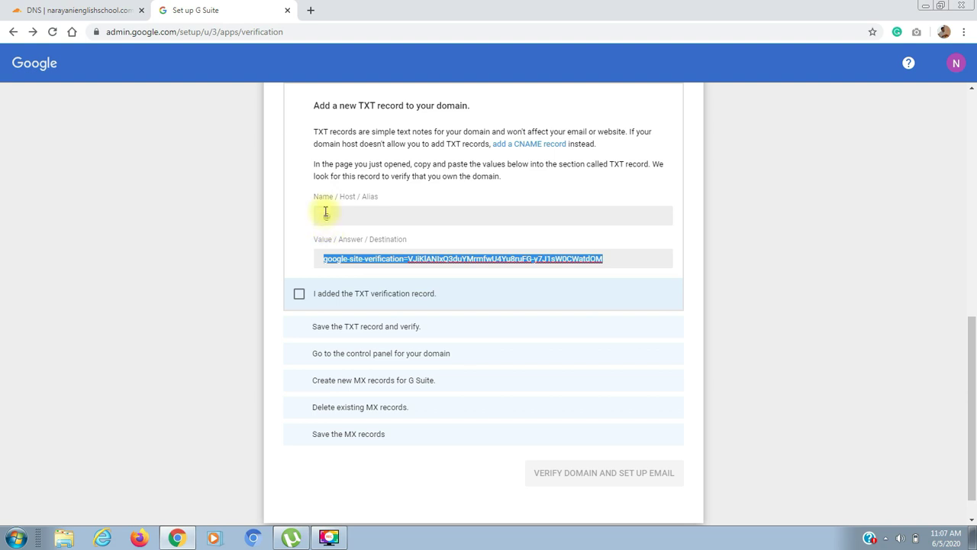
click(84, 9)
Add and save a Cloudflare TXT record named @ containing the pasted google-site-verification value
click(200, 324)
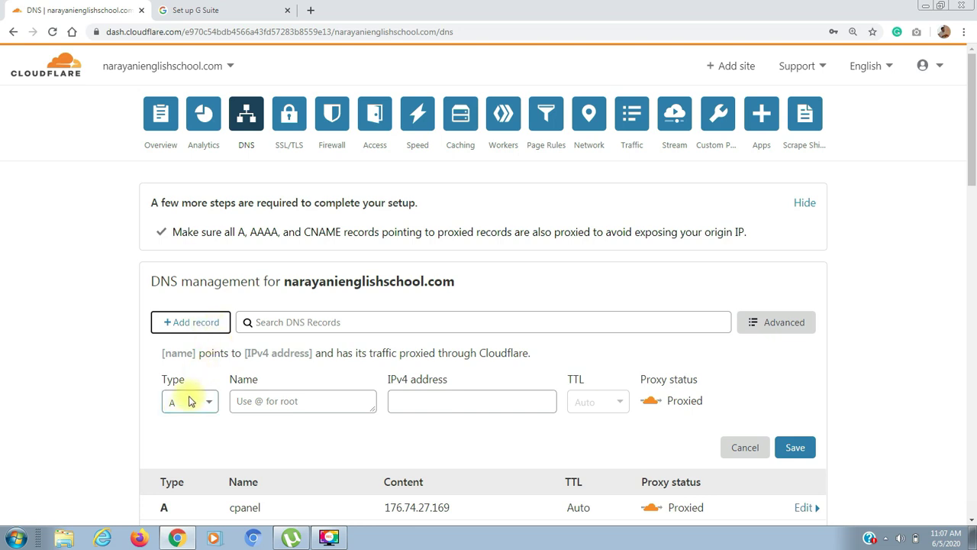
click(189, 401)
text(t)
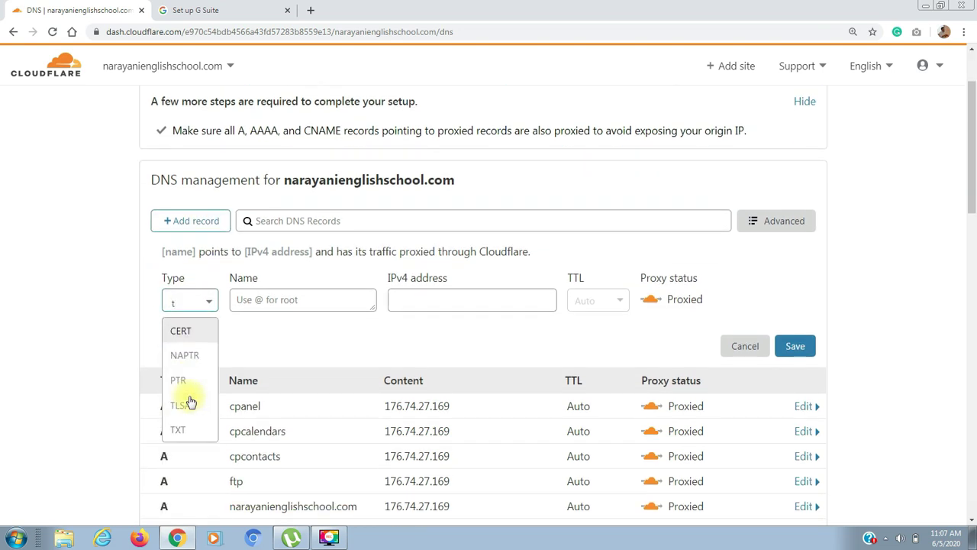
key(Down)
key(Down)
key(Down)
key(Down)
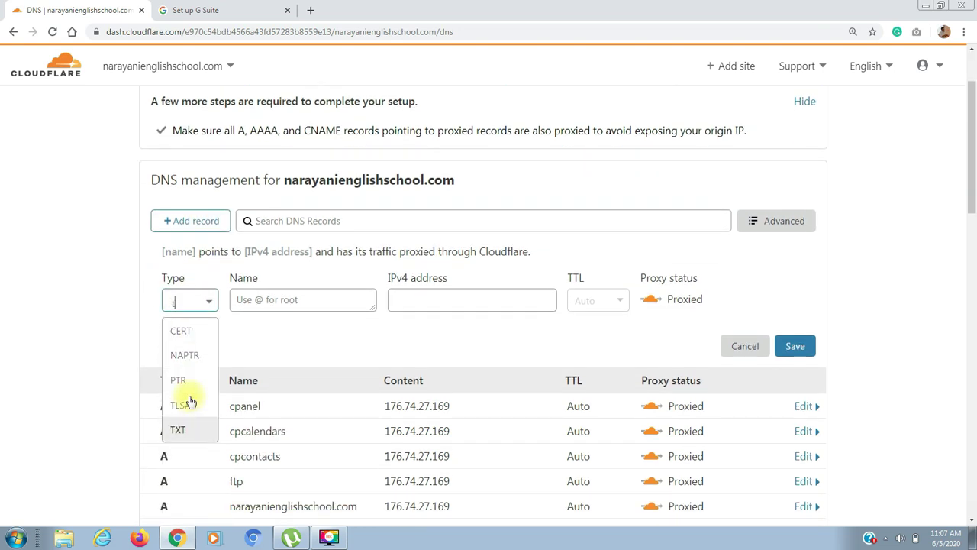
key(Return)
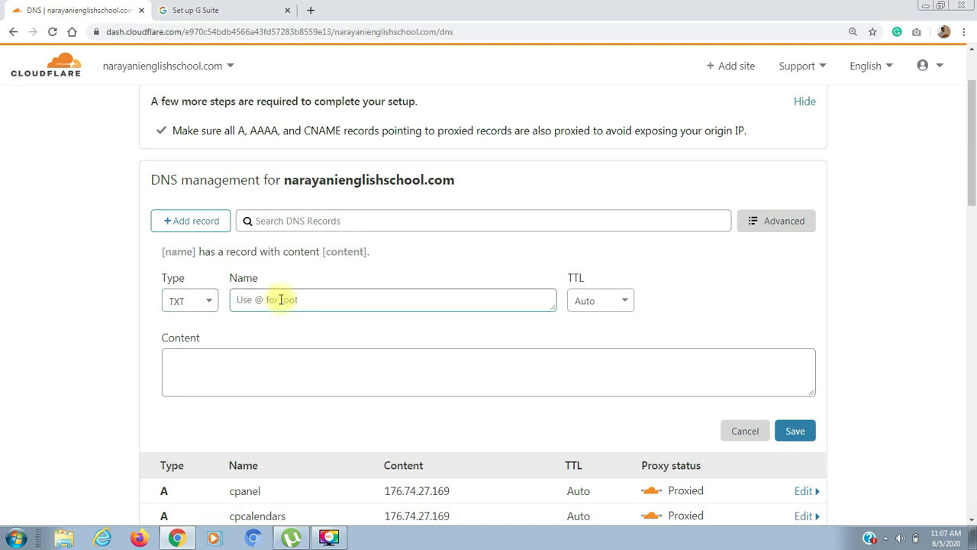
text(@)
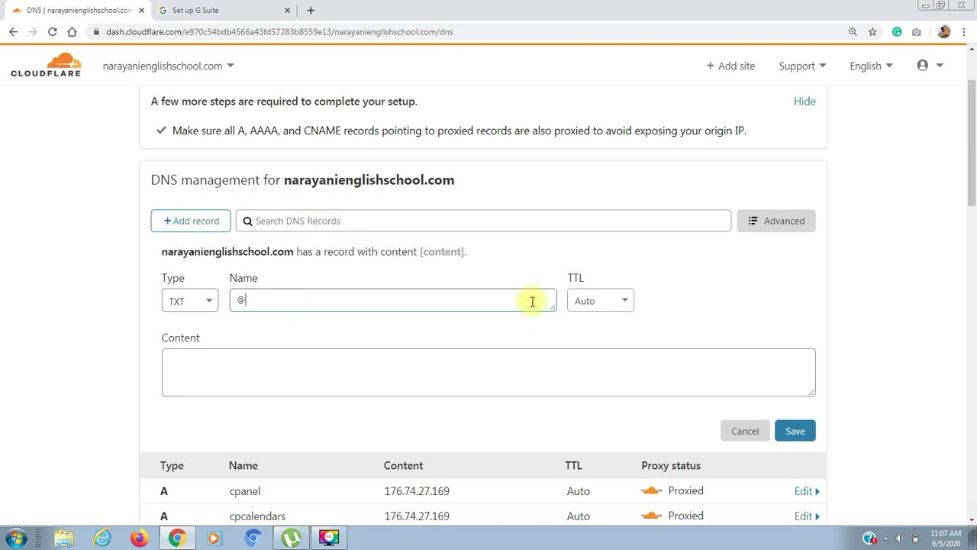
click(355, 382)
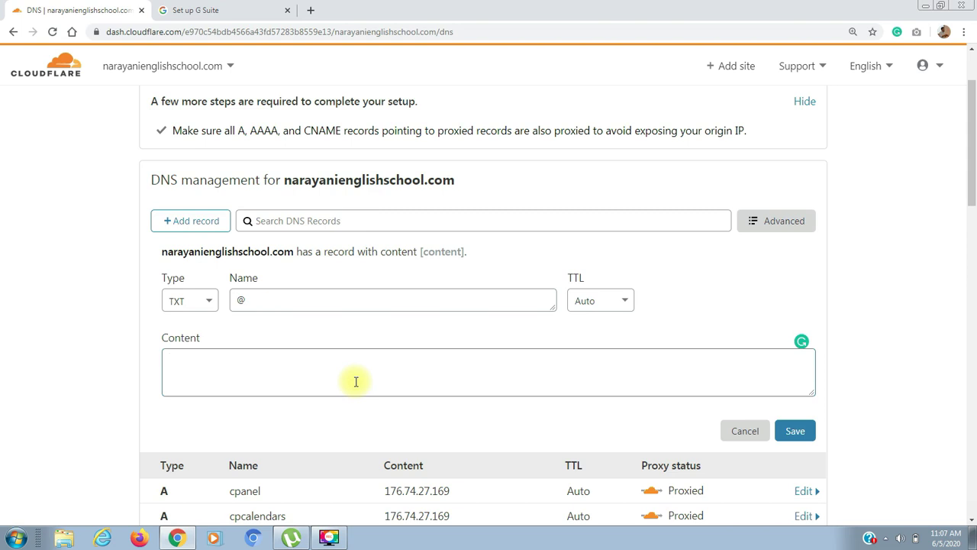
key(ctrl+v)
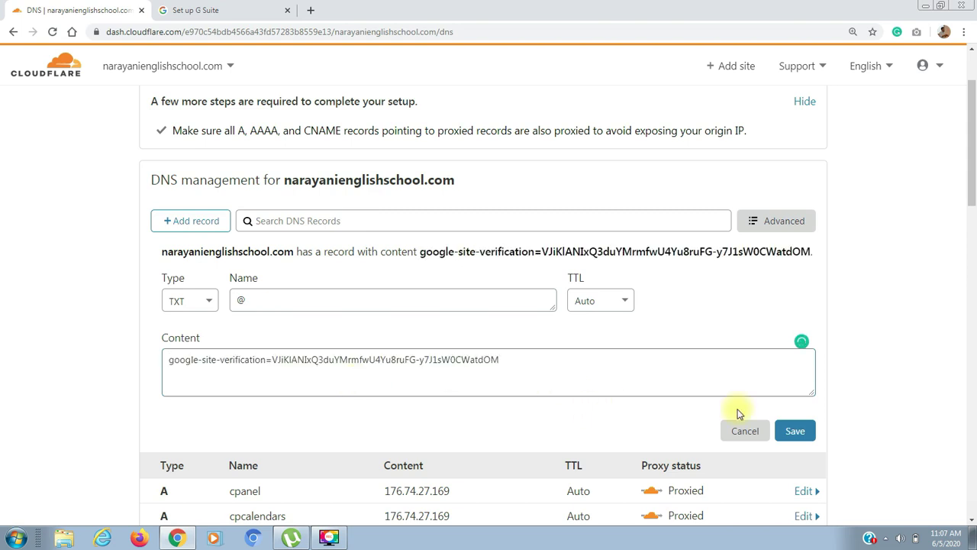
click(797, 435)
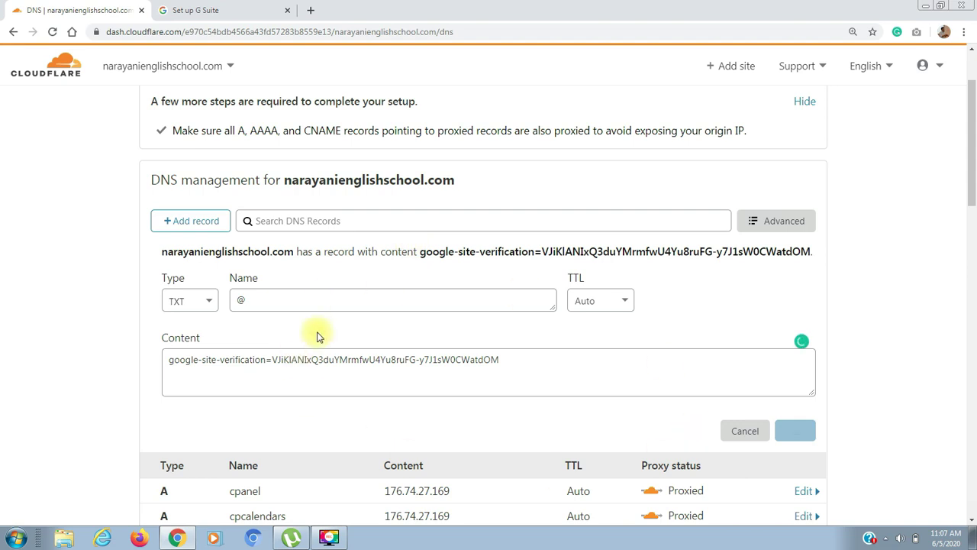
click(211, 12)
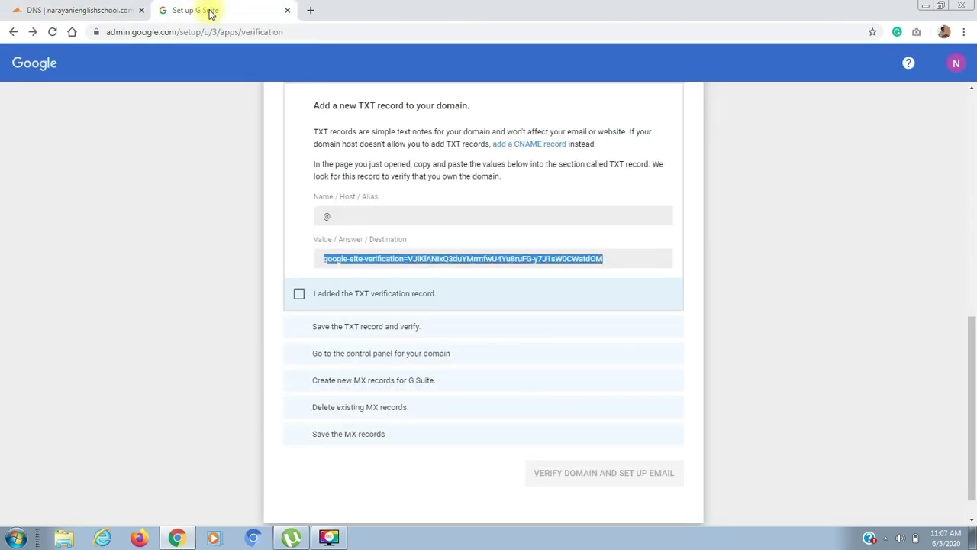
Confirm the TXT verification record is added and saved and the domain control panel is open
click(299, 296)
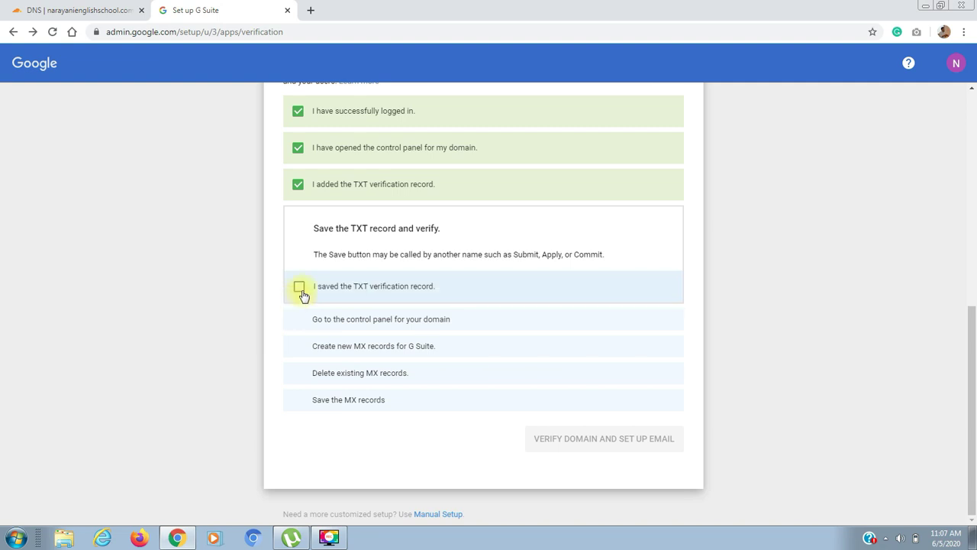
click(299, 288)
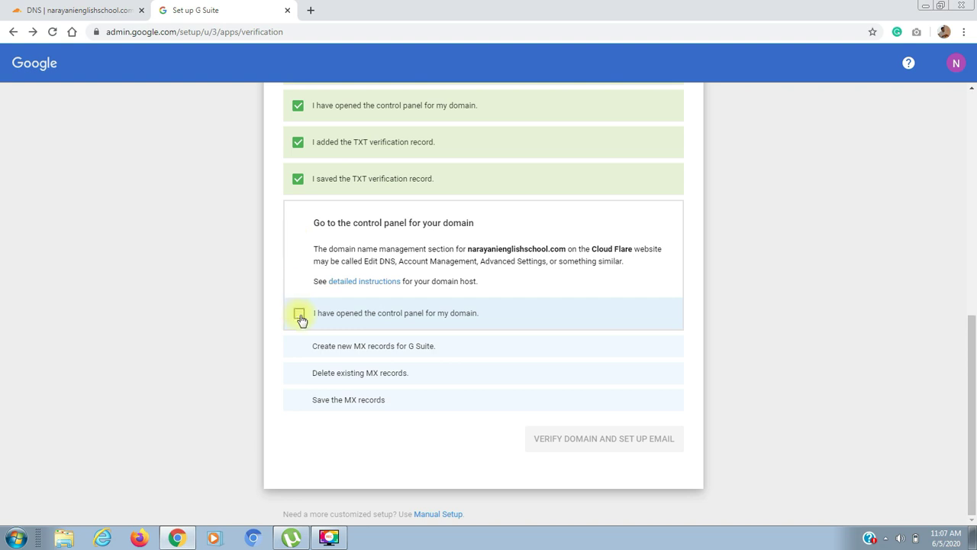
click(299, 314)
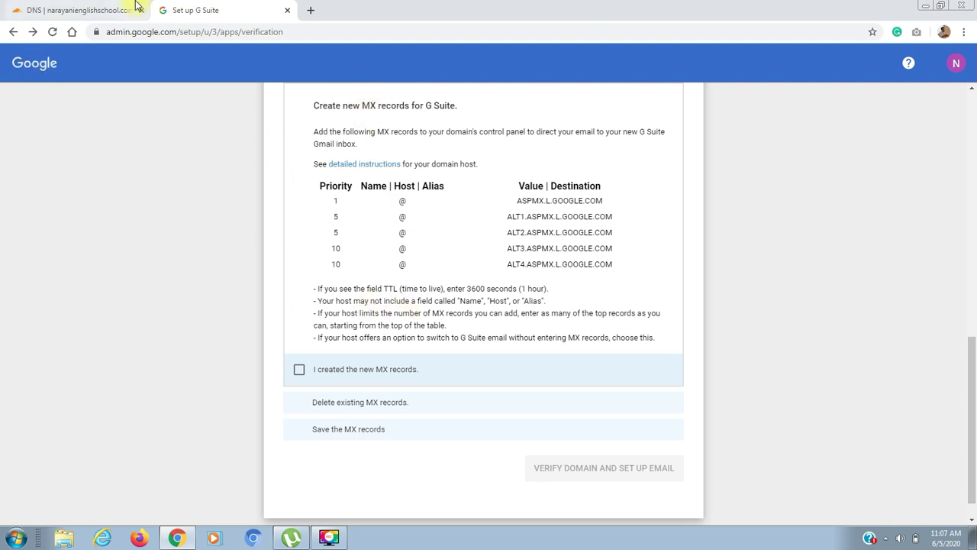
Add Google's MX records in Cloudflare, starting with ASPMX.L.GOOGLE.COM at priority 1
double_click(534, 197)
key(ctrl+c)
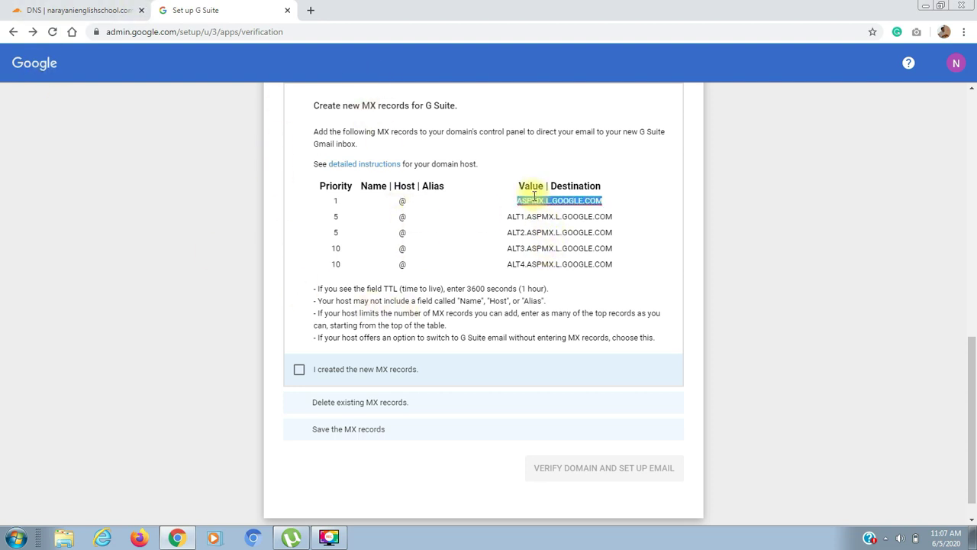
click(82, 10)
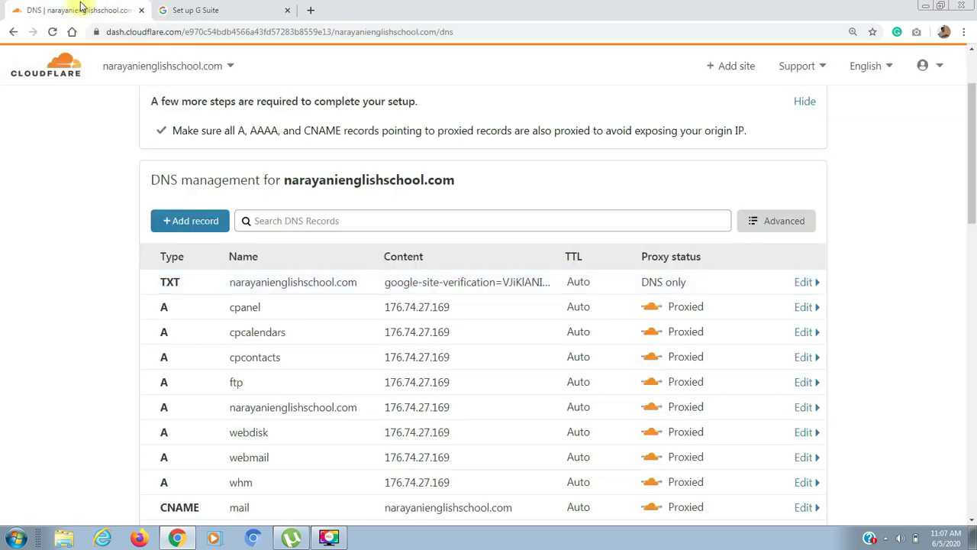
click(216, 221)
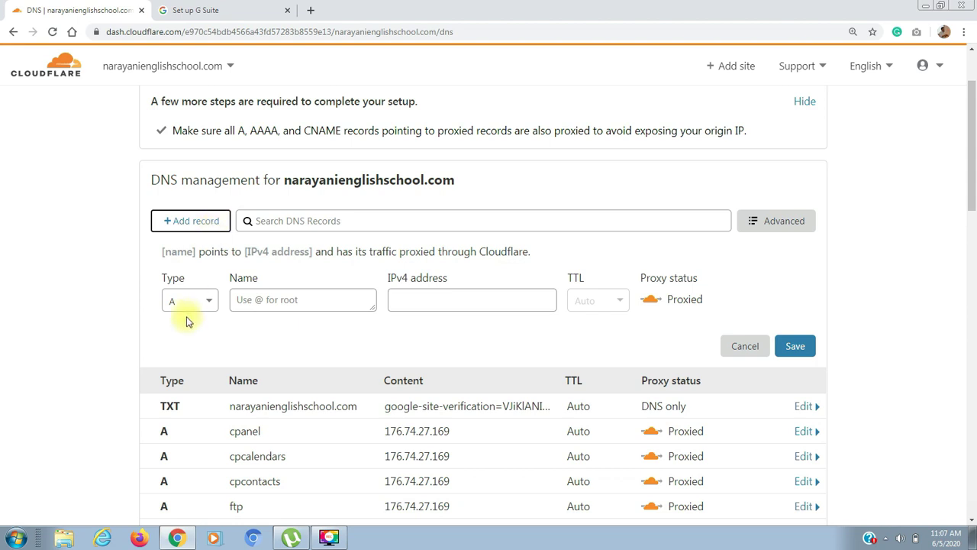
click(190, 302)
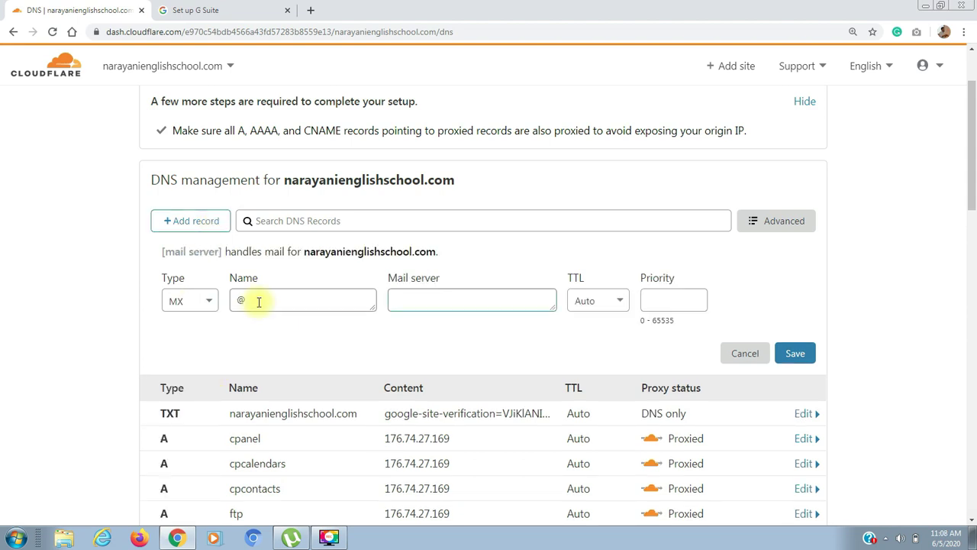
key(ctrl+v)
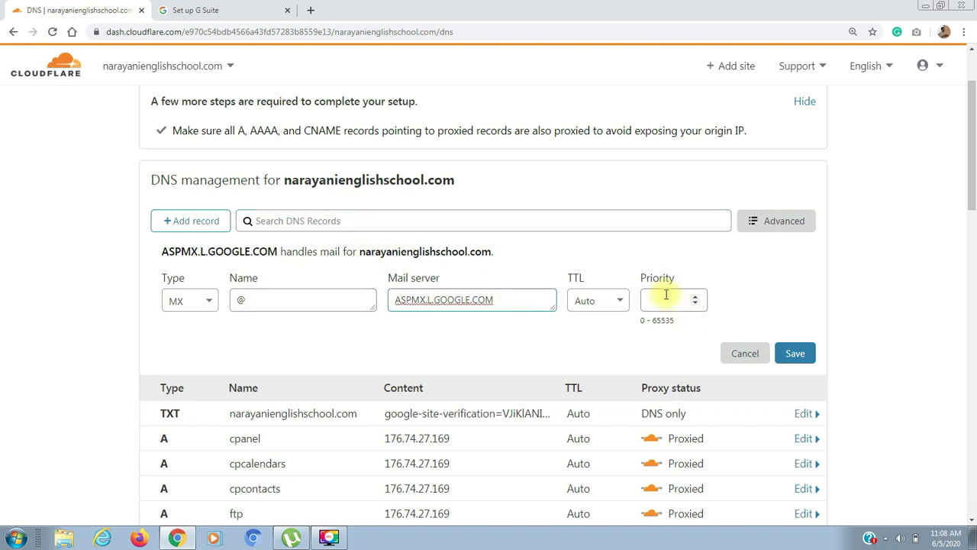
click(183, 10)
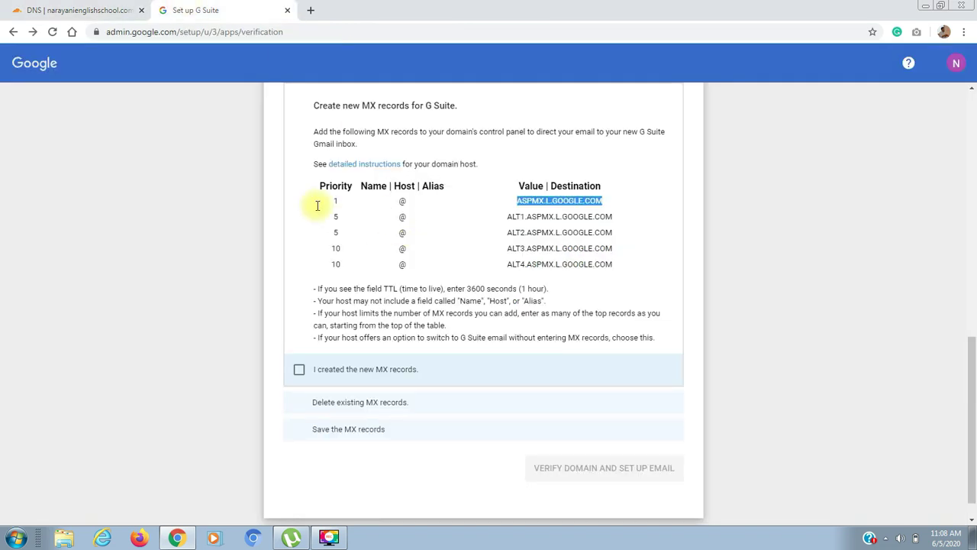
click(113, 13)
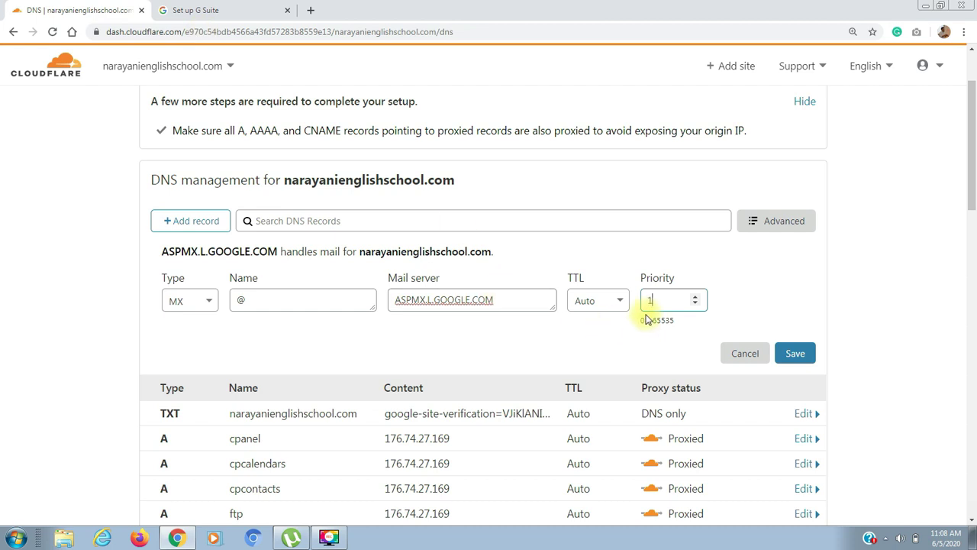
click(797, 355)
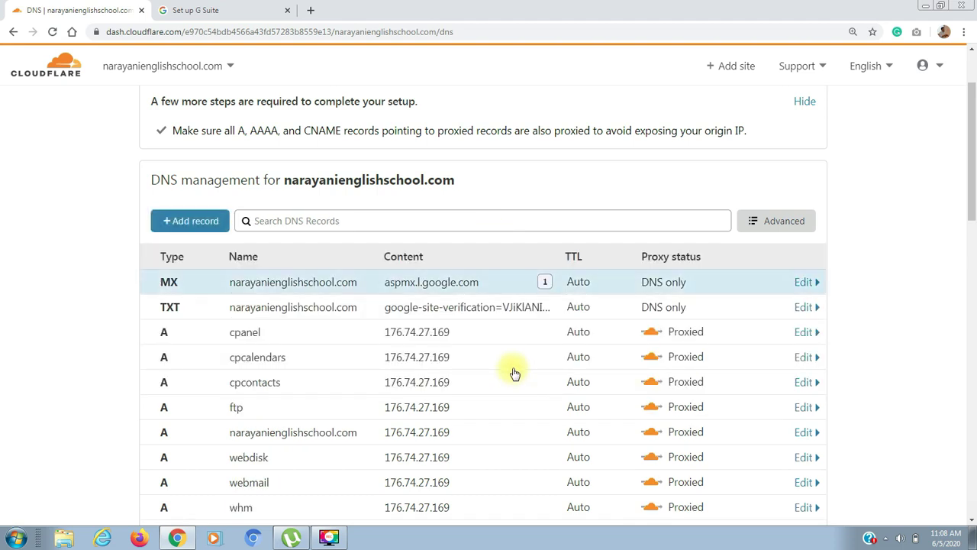
click(259, 19)
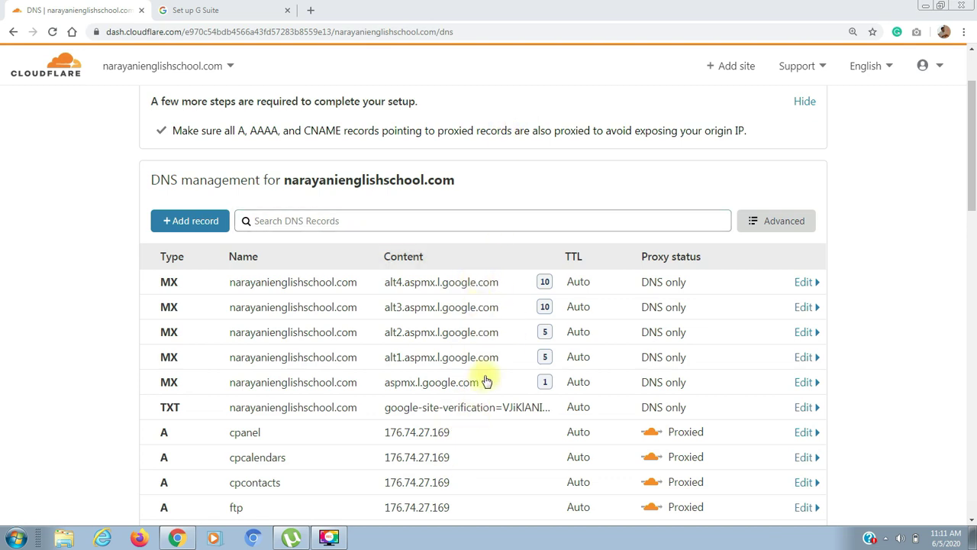
click(212, 8)
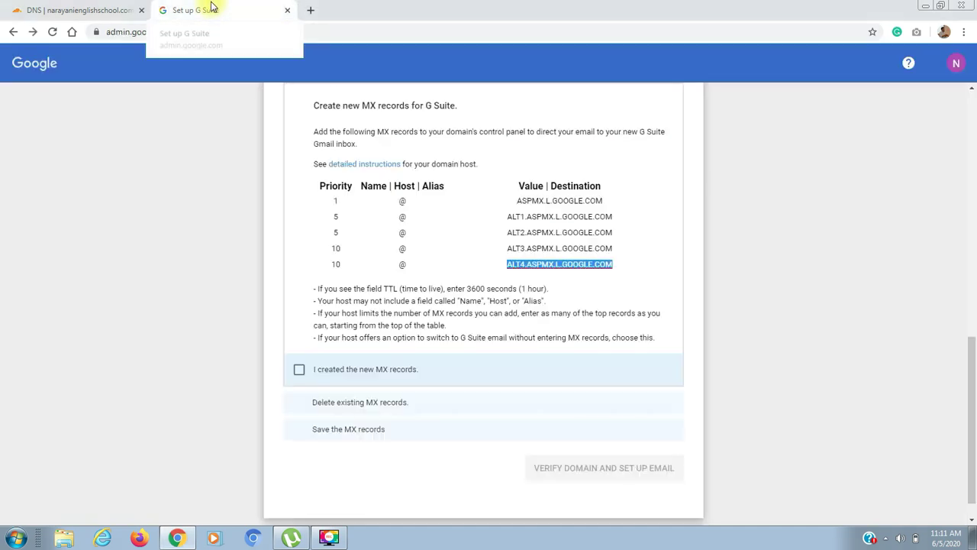
Mark the new MX records created and delete the old narayanienglishschool.com MX record in Cloudflare
click(300, 370)
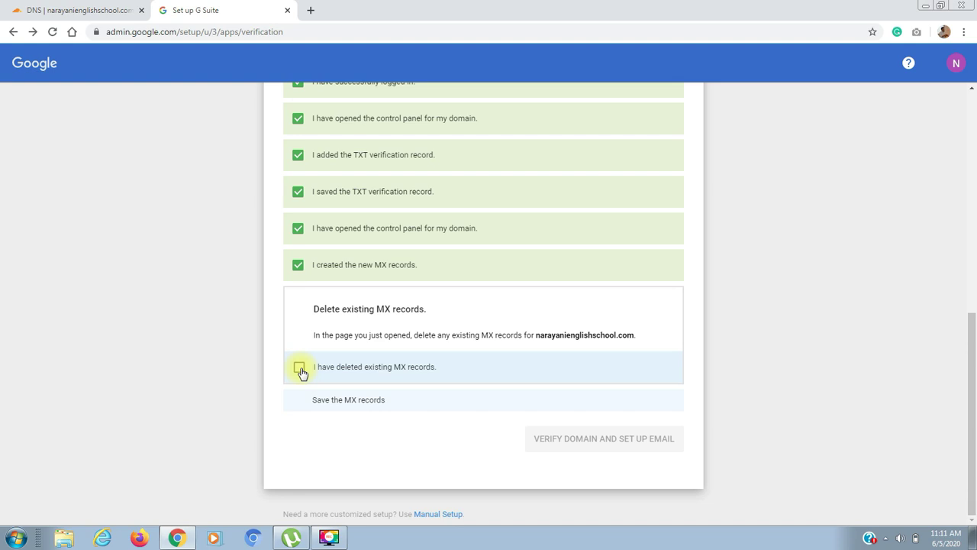
click(68, 10)
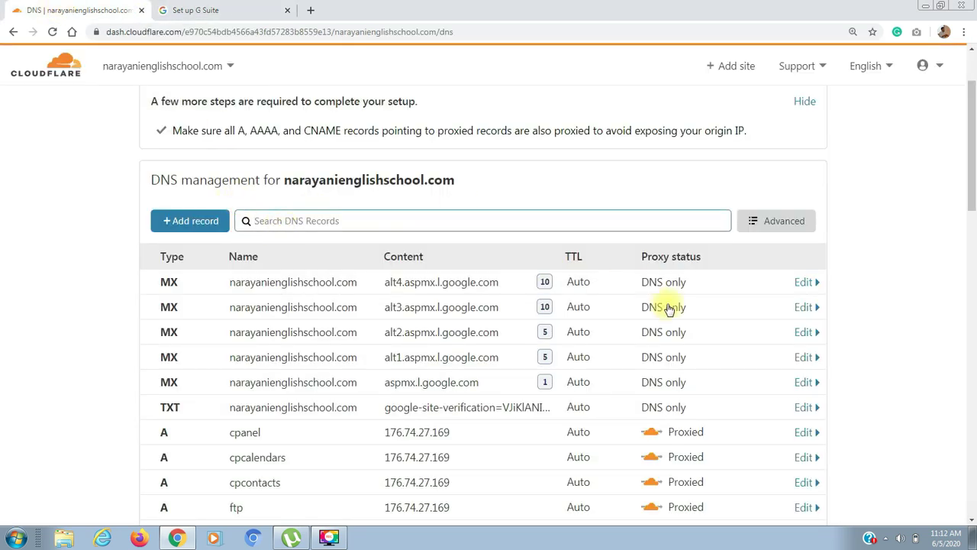
scroll(974, 241, down, 1)
scroll(975, 241, down, 5)
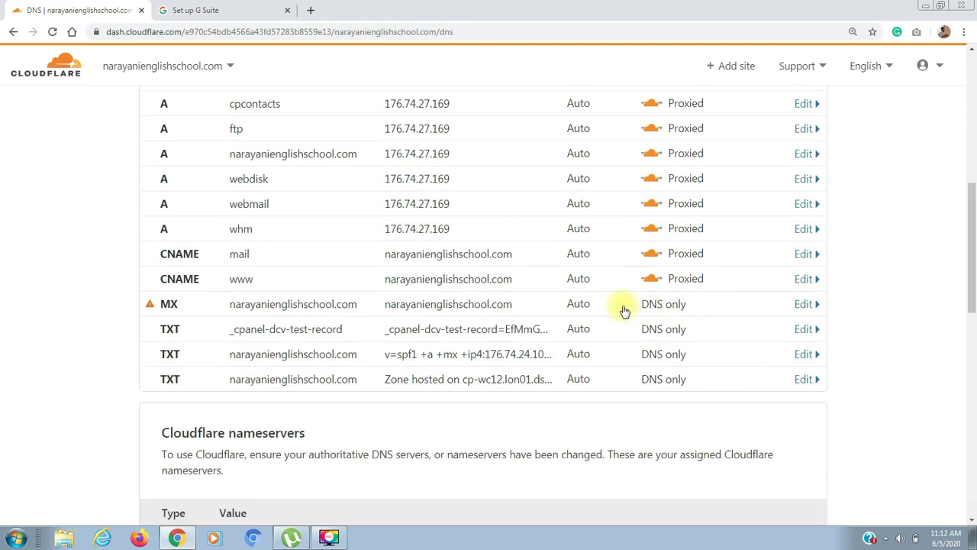
click(805, 305)
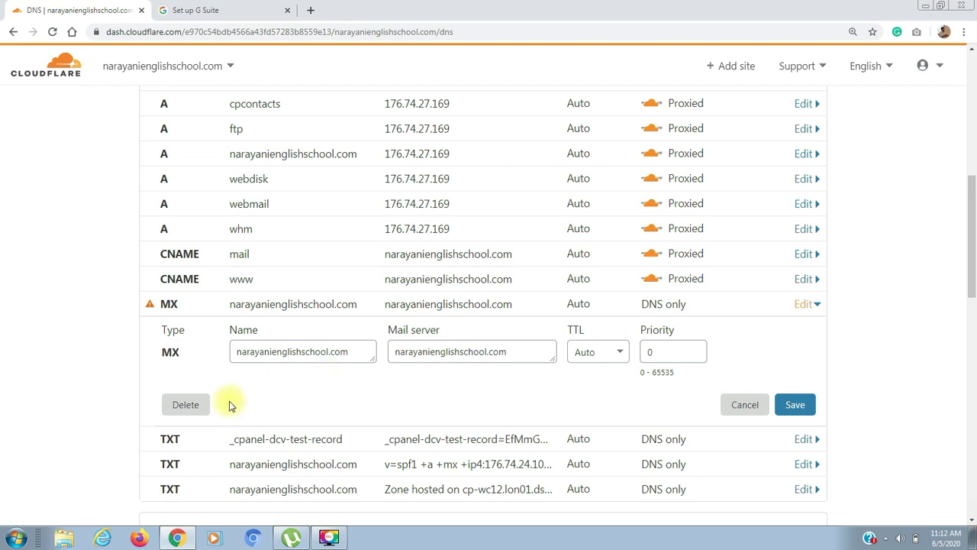
click(187, 411)
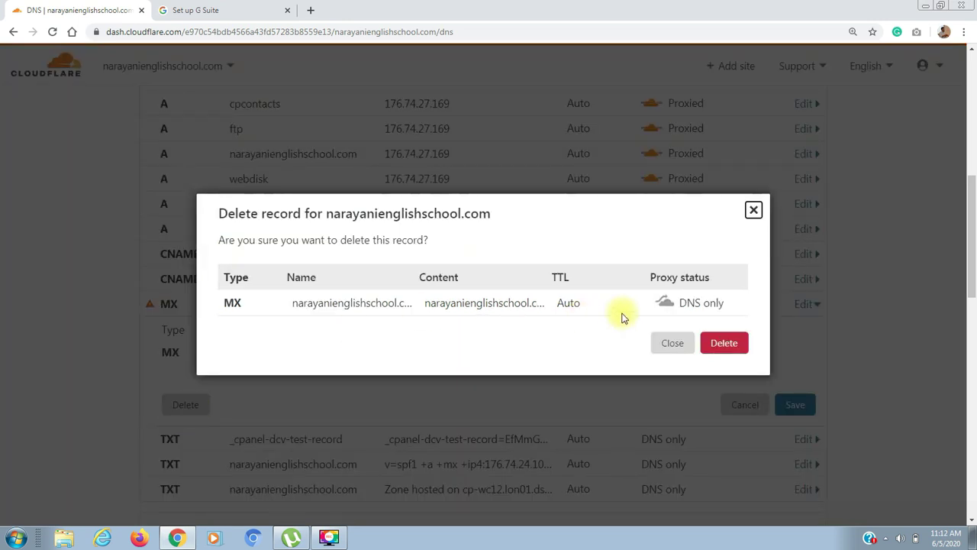
click(732, 347)
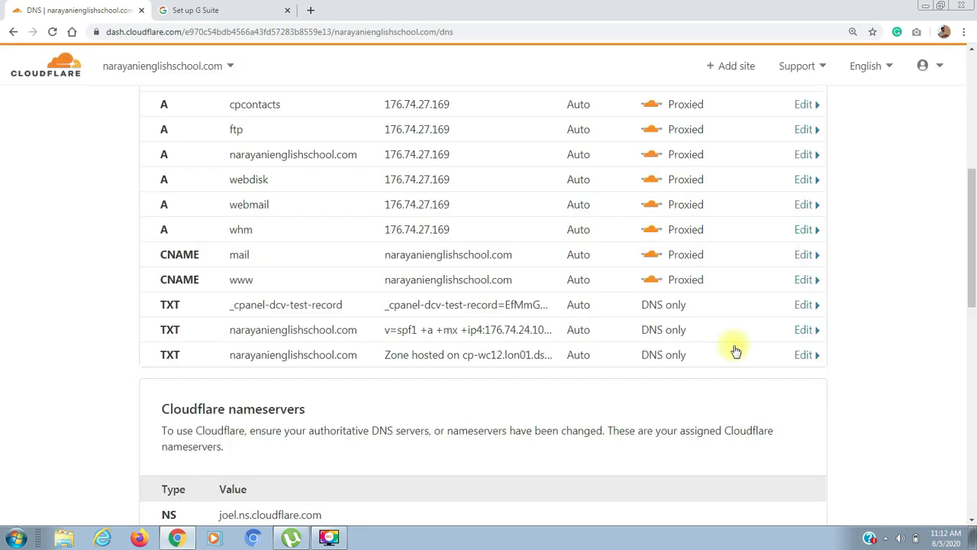
click(205, 9)
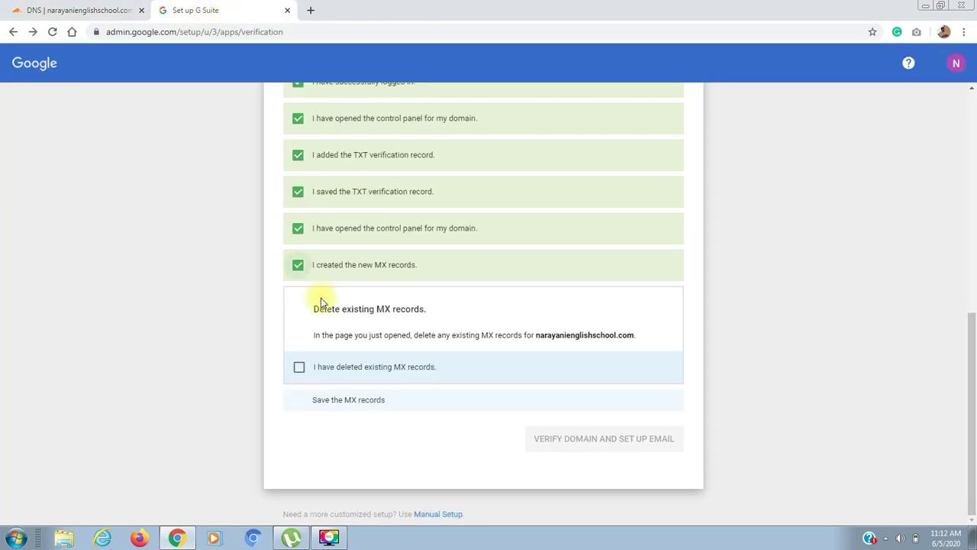
Confirm the old MX records are deleted and saved, then verify the domain and set up email
click(299, 368)
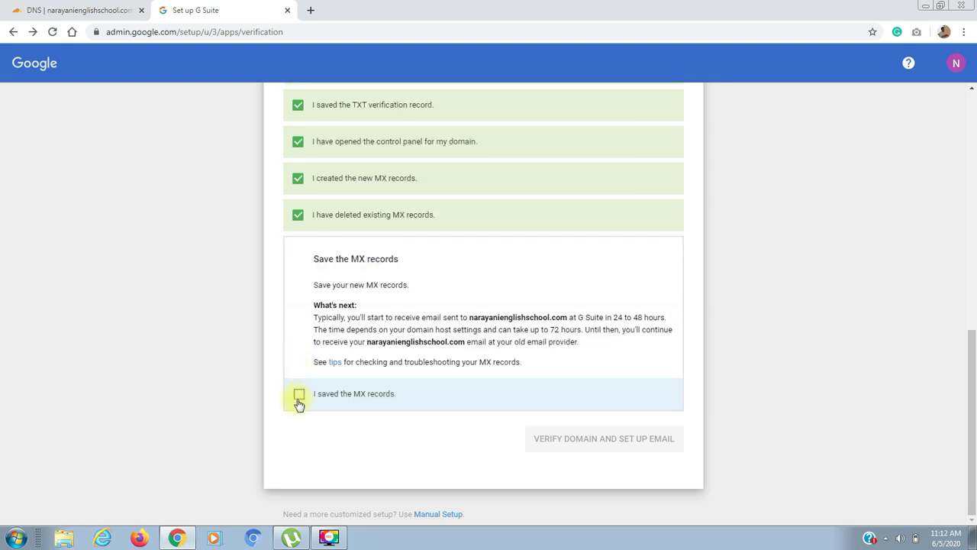
click(299, 395)
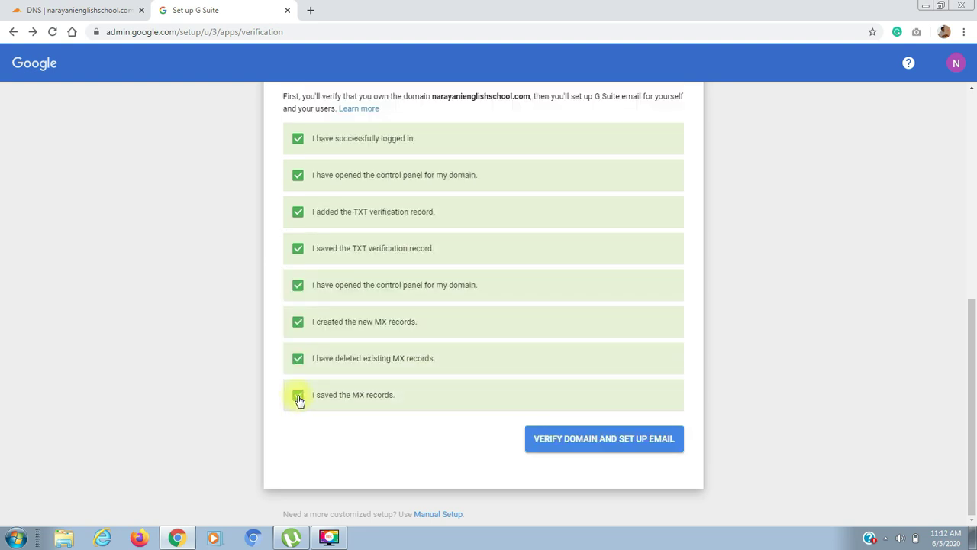
click(584, 439)
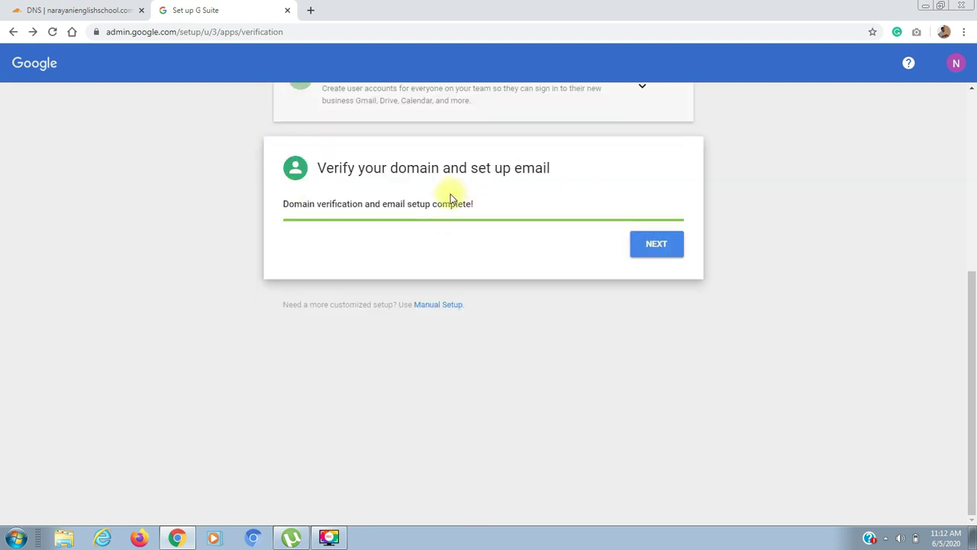
Continue past the completed verification and setup summary to the billing plan
click(659, 251)
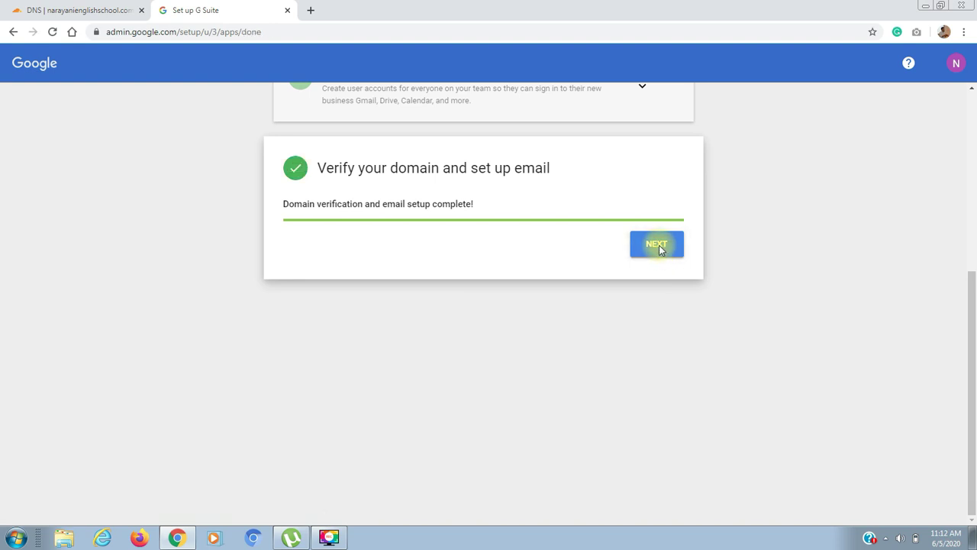
click(658, 246)
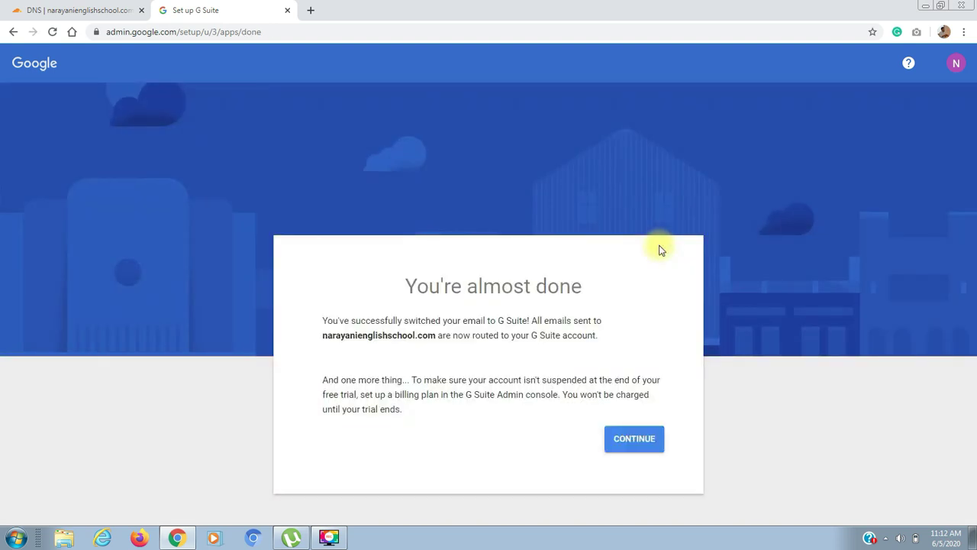
click(633, 447)
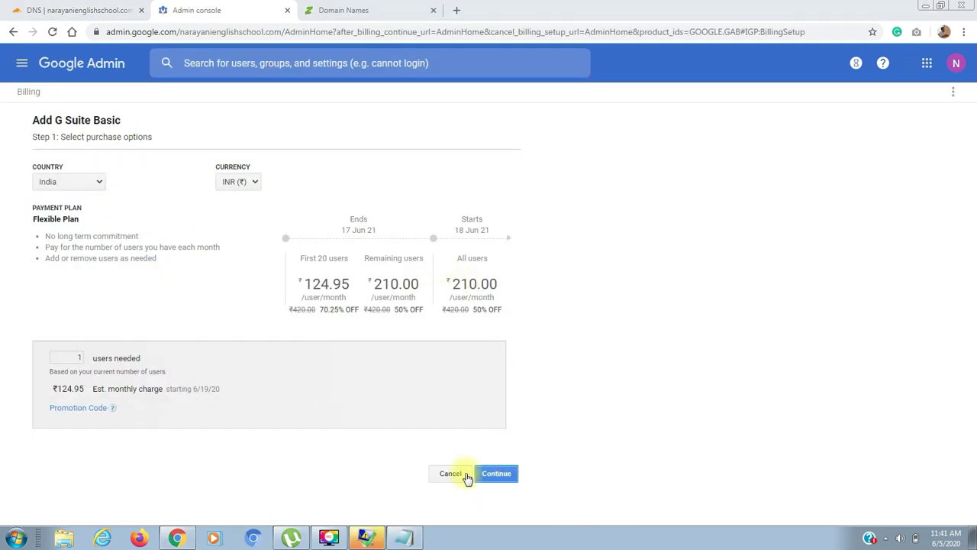
Accept the G Suite Basic Flexible Plan for 1 user at ₹124.95 a month and submit the order
click(492, 479)
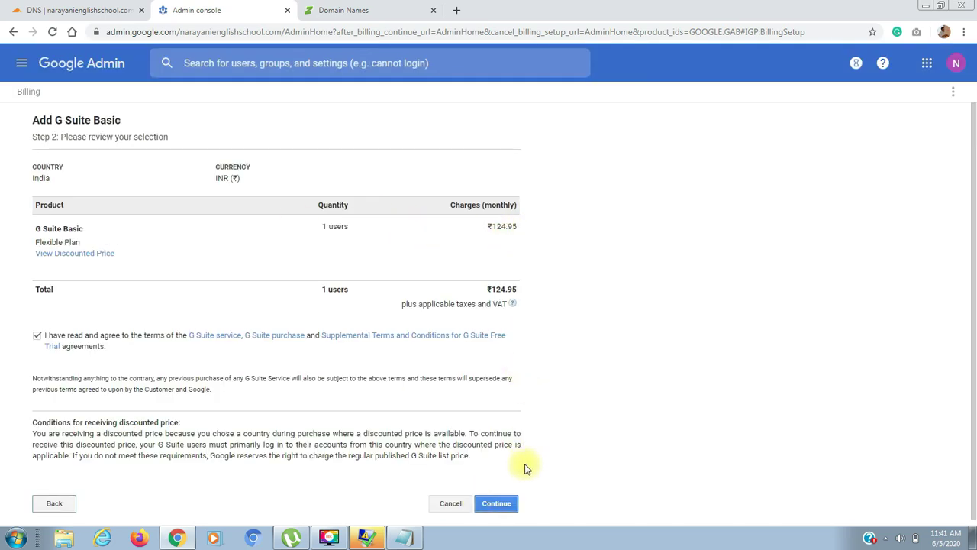
click(496, 507)
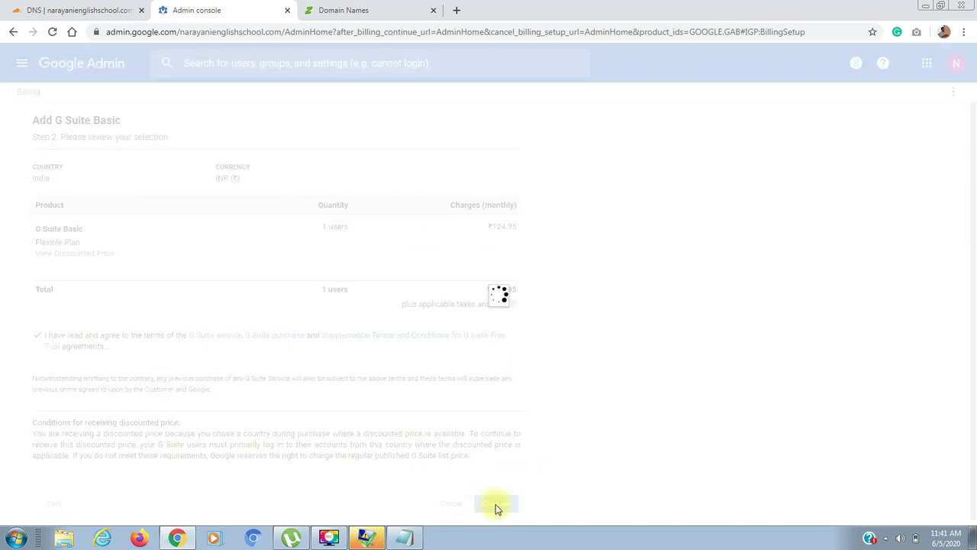
click(512, 182)
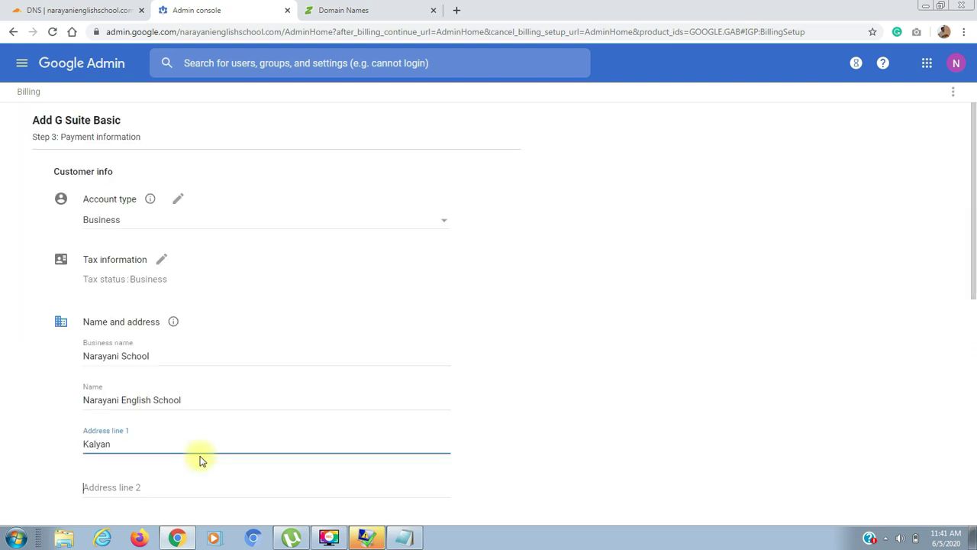
Fill in the billing address line 2 and city, then scroll down to the payment method
text(Kalyan)
key(Tab)
text(kalyan)
key(Tab)
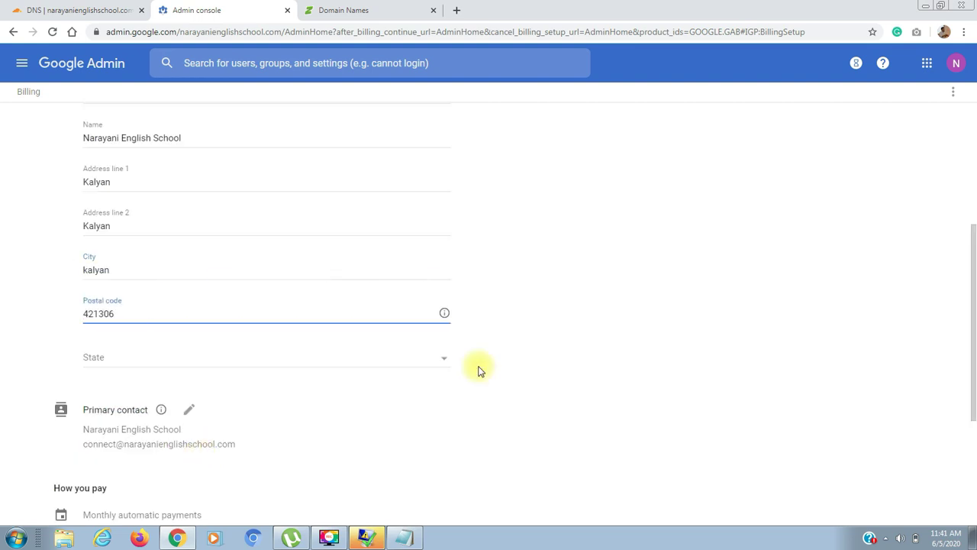
drag(975, 271, 975, 381)
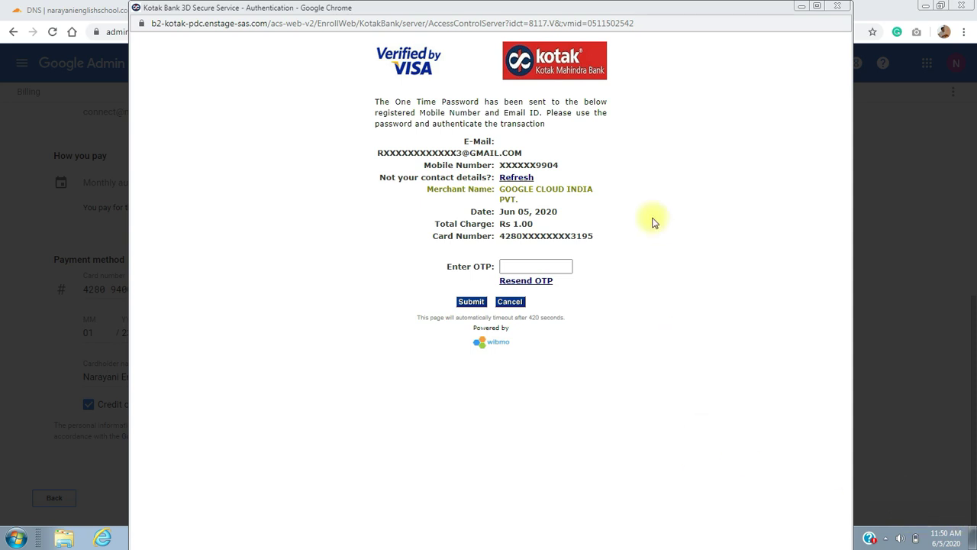
Enter the bank's one-time password on the Kotak 3D Secure page and submit it
click(538, 264)
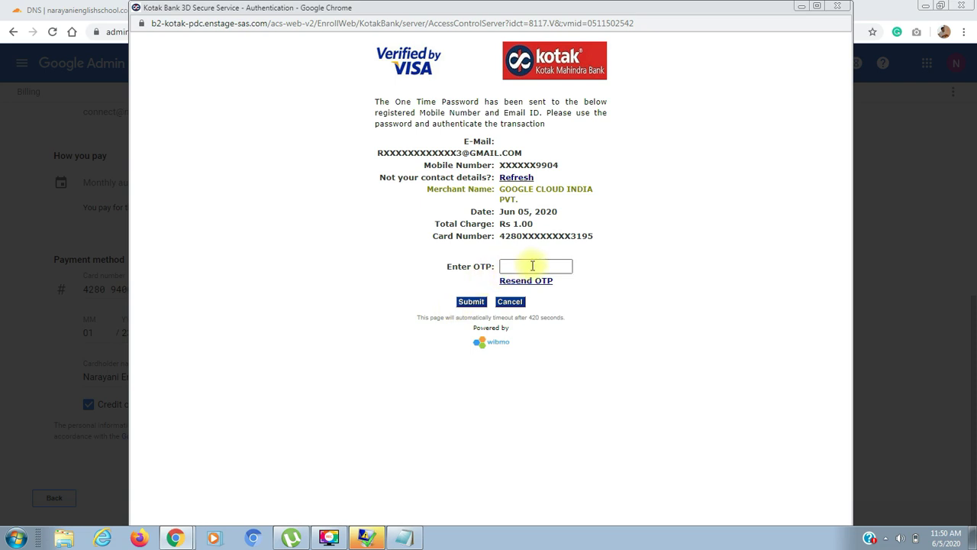
text(••••••)
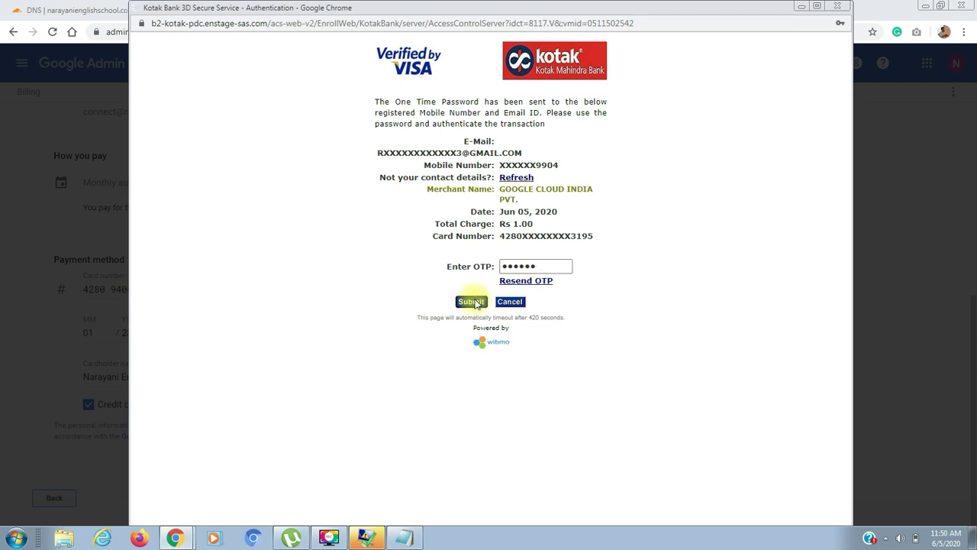
click(471, 302)
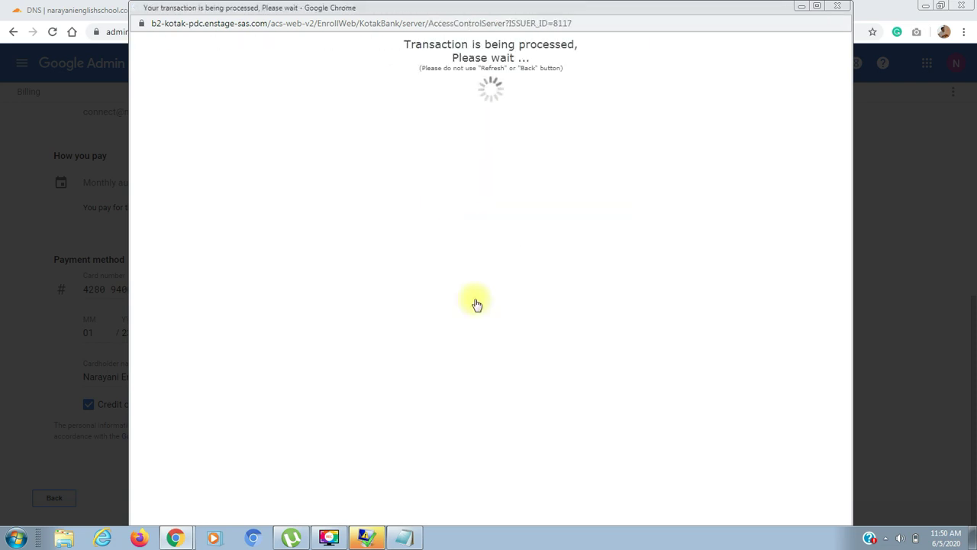